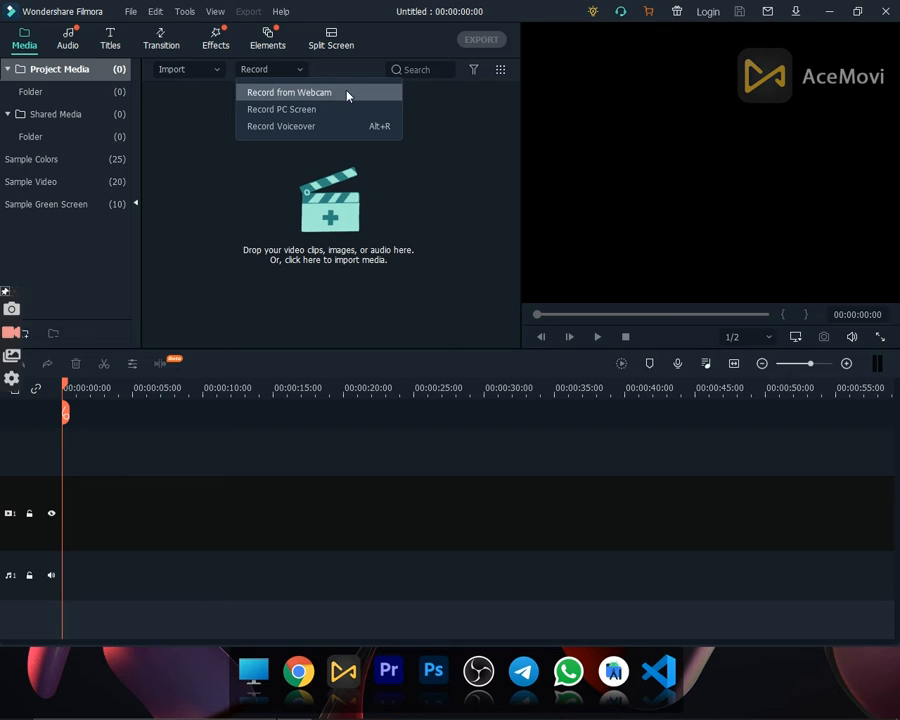
# - Record a webcam video with USB Camera as the video device and add the clip to the project media
pyautogui.click(283, 94)
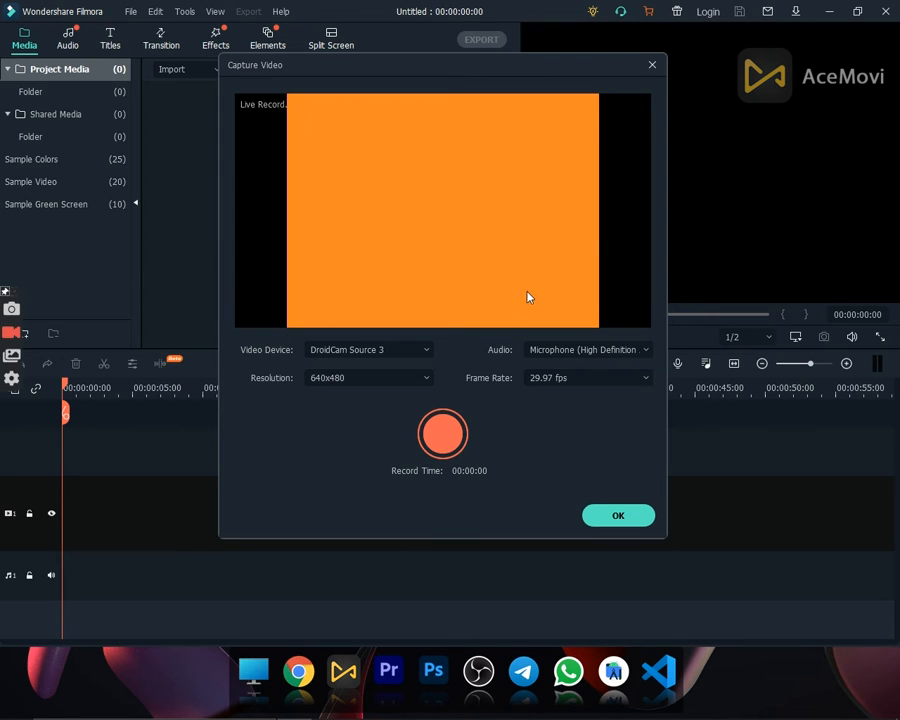
pyautogui.click(402, 349)
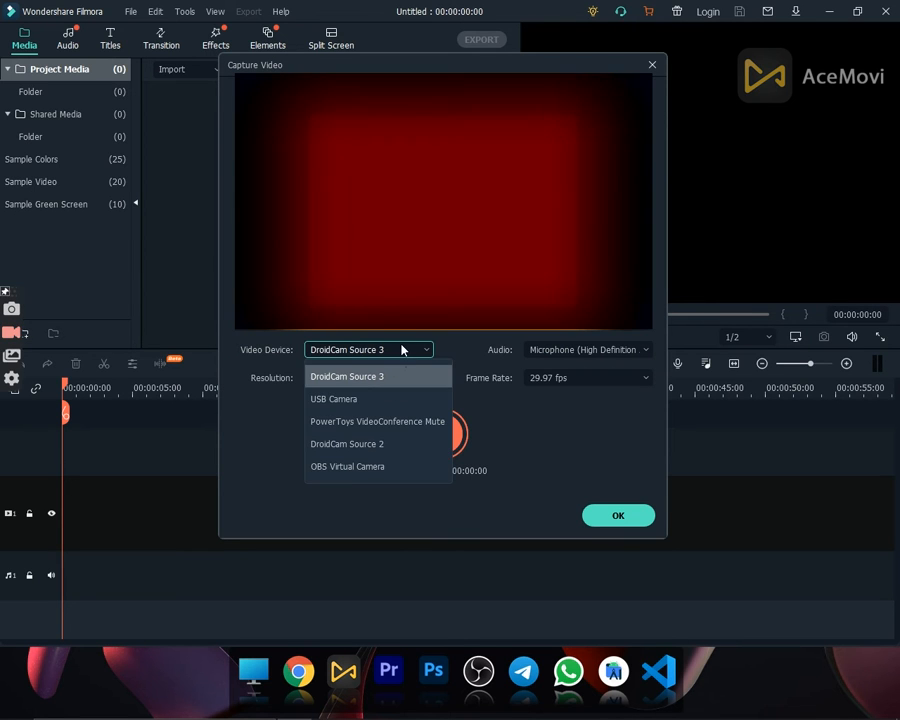
pyautogui.click(401, 404)
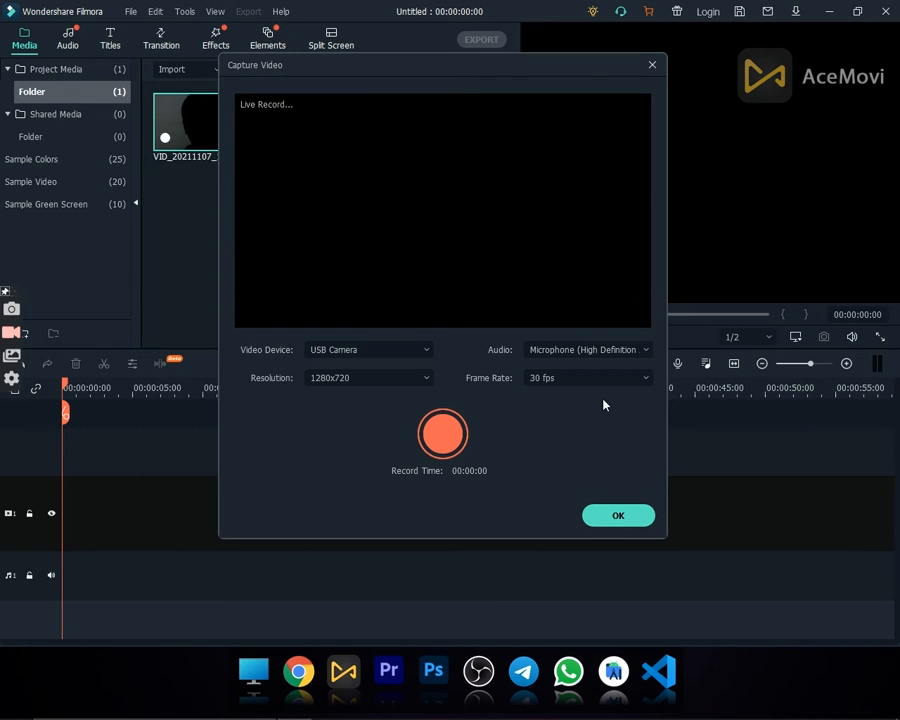
pyautogui.click(618, 516)
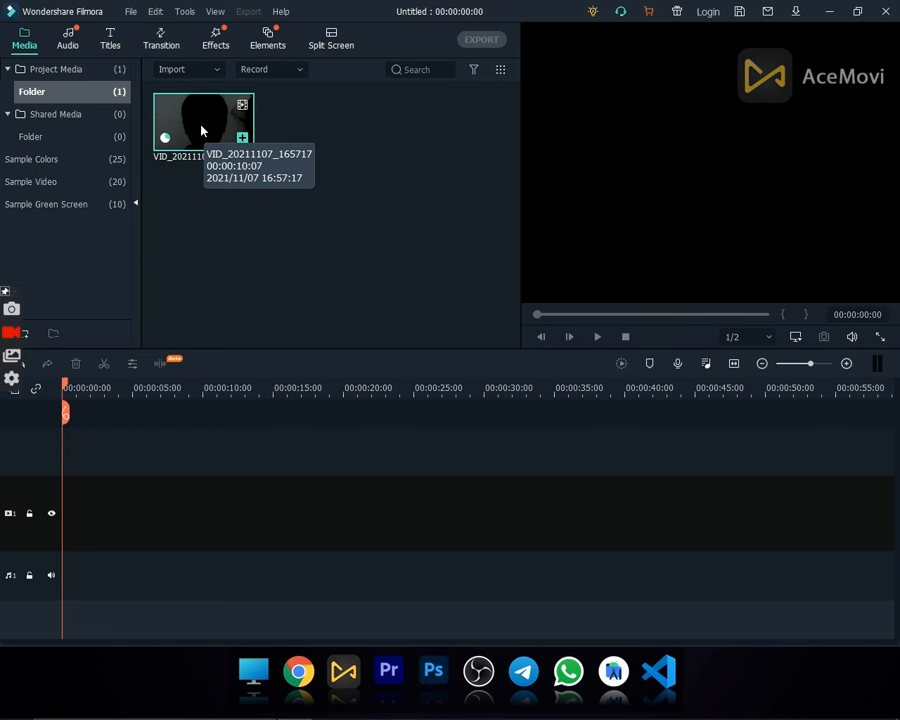
# - Place the recorded webcam clip at the start of the first video track, keeping the project settings of 1920 x 1080 25fps
pyautogui.moveTo(200, 128); pyautogui.dragTo(52, 500)
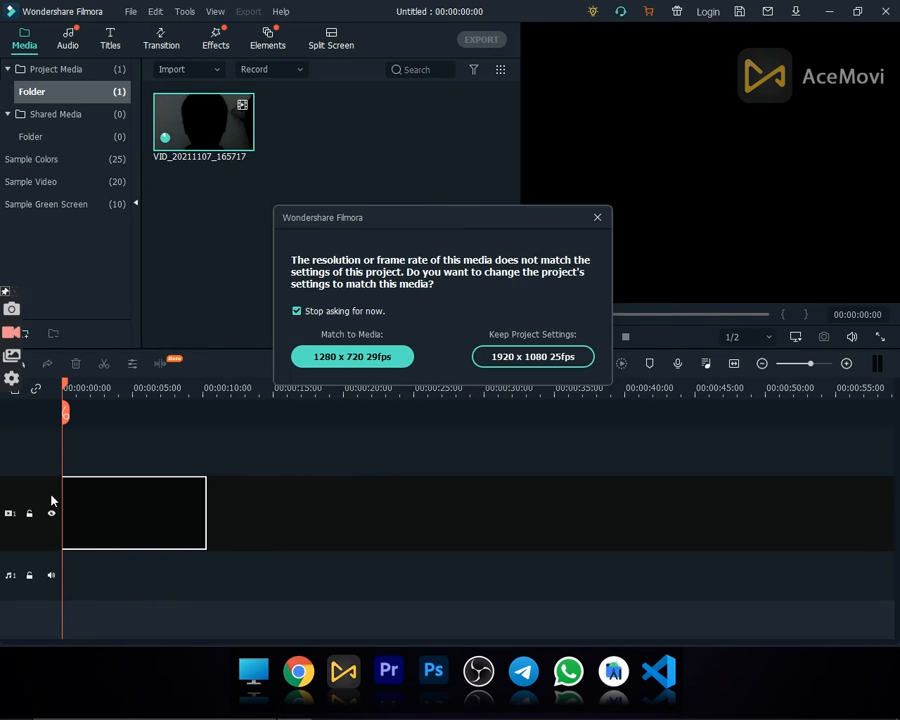
pyautogui.click(529, 360)
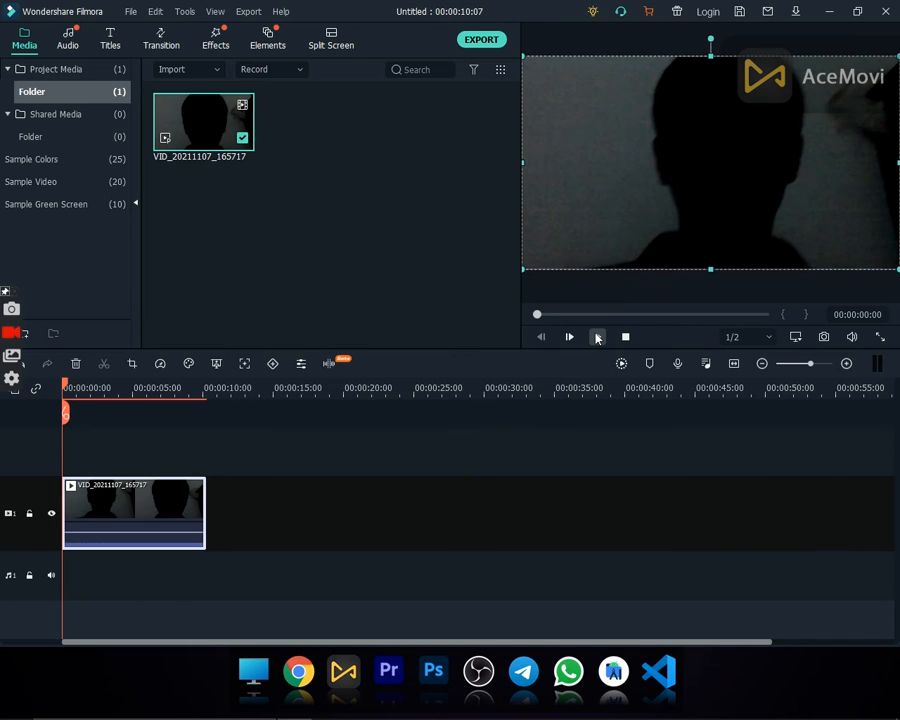
# - Preview the clip's opening briefly and lower the webcam clip's audio volume to -∞ dB
pyautogui.click(597, 337)
pyautogui.click(593, 333)
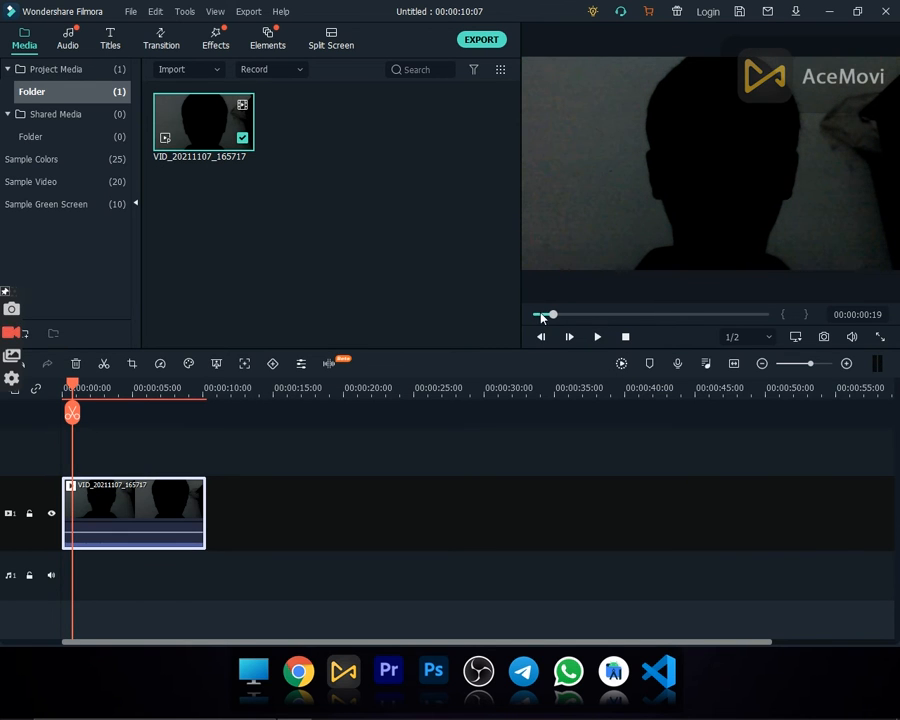
pyautogui.moveTo(552, 316); pyautogui.dragTo(503, 336)
pyautogui.moveTo(172, 528); pyautogui.dragTo(166, 594)
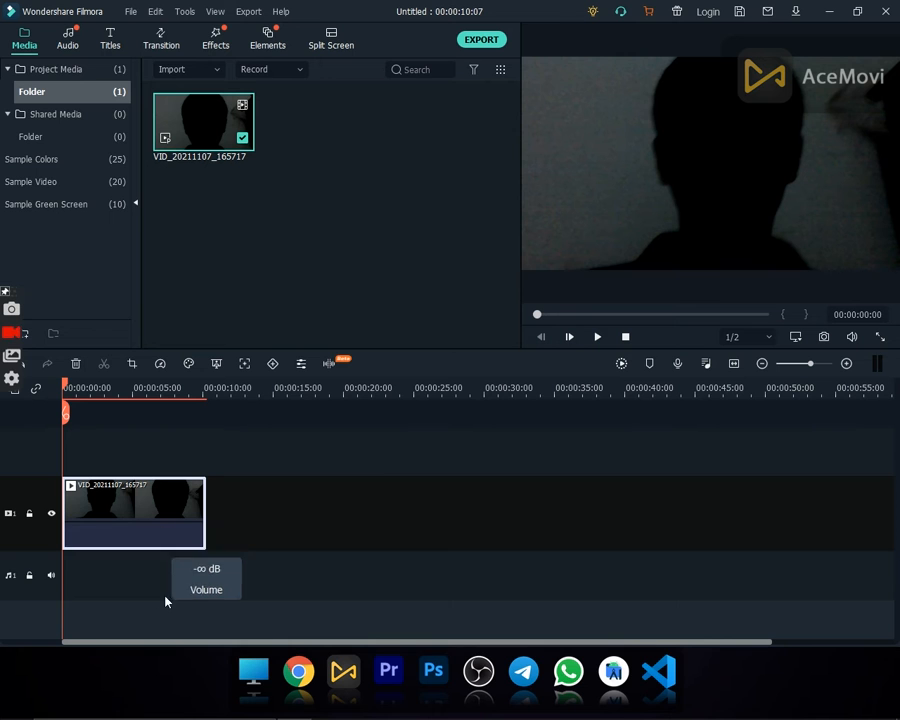
# - Play the clip through, split it at 00:00:06:08 and delete the part after the cut
pyautogui.click(597, 337)
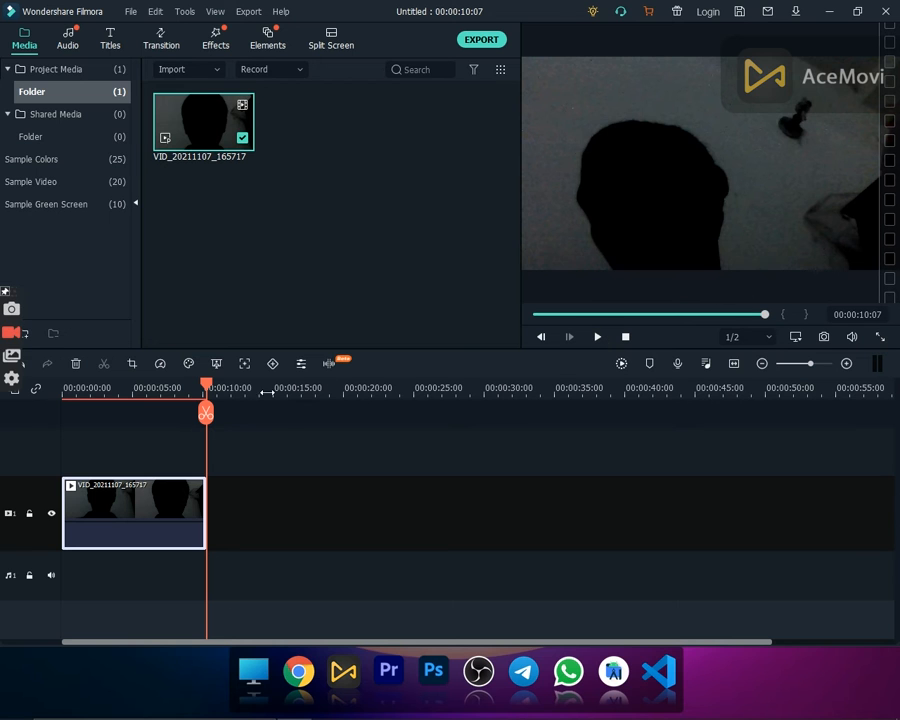
pyautogui.moveTo(215, 388); pyautogui.dragTo(150, 400)
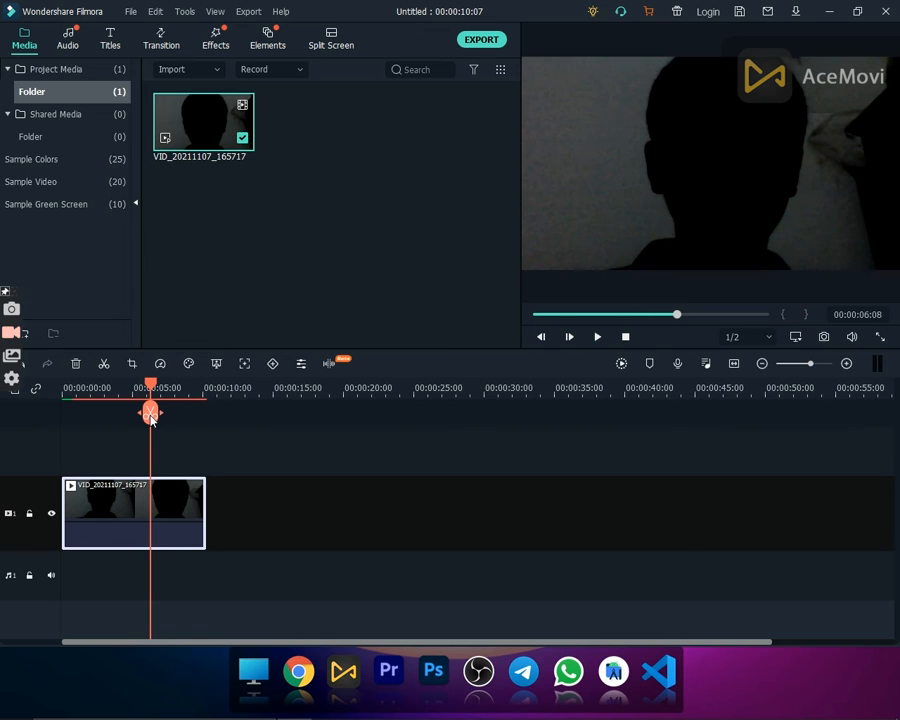
pyautogui.click(150, 412)
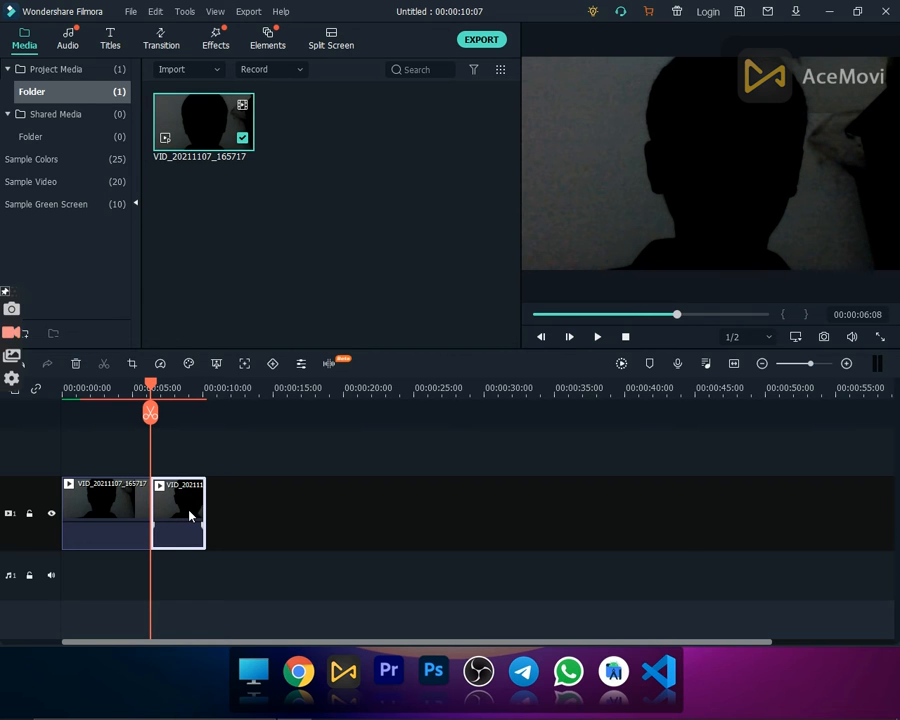
pyautogui.press('Delete')
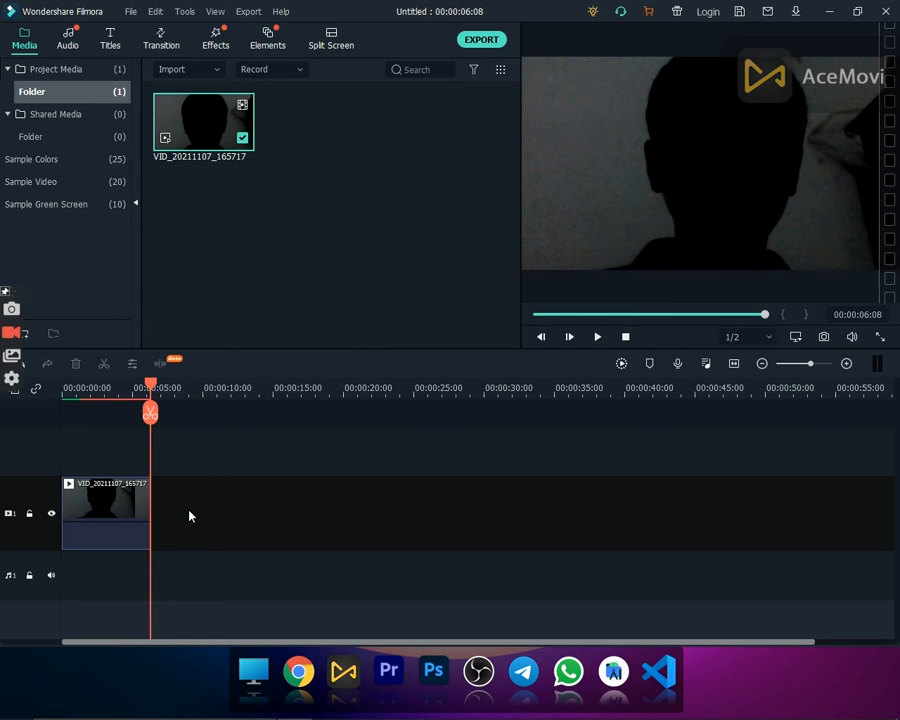
# - Bring the Flare image into the project and place it at the start of the track above the webcam clip
pyautogui.moveTo(147, 391); pyautogui.dragTo(40, 414)
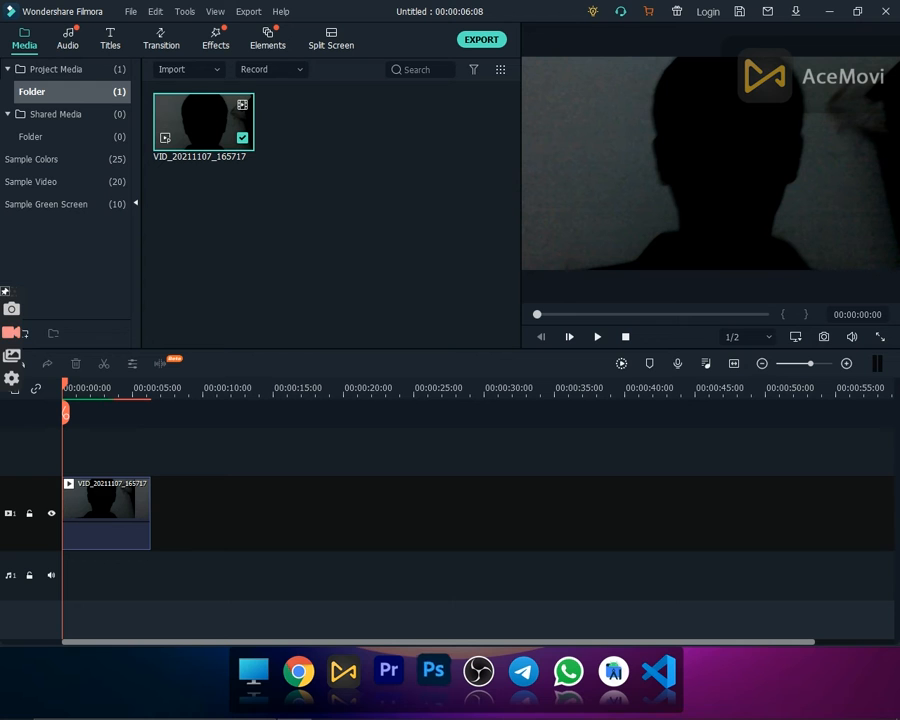
pyautogui.click(298, 671)
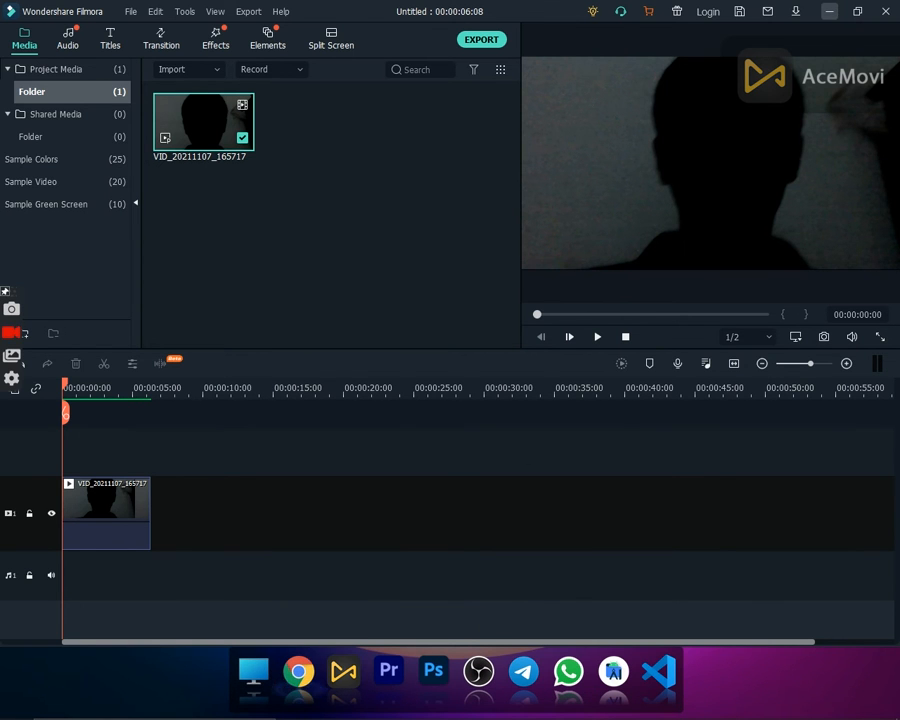
pyautogui.click(836, 11)
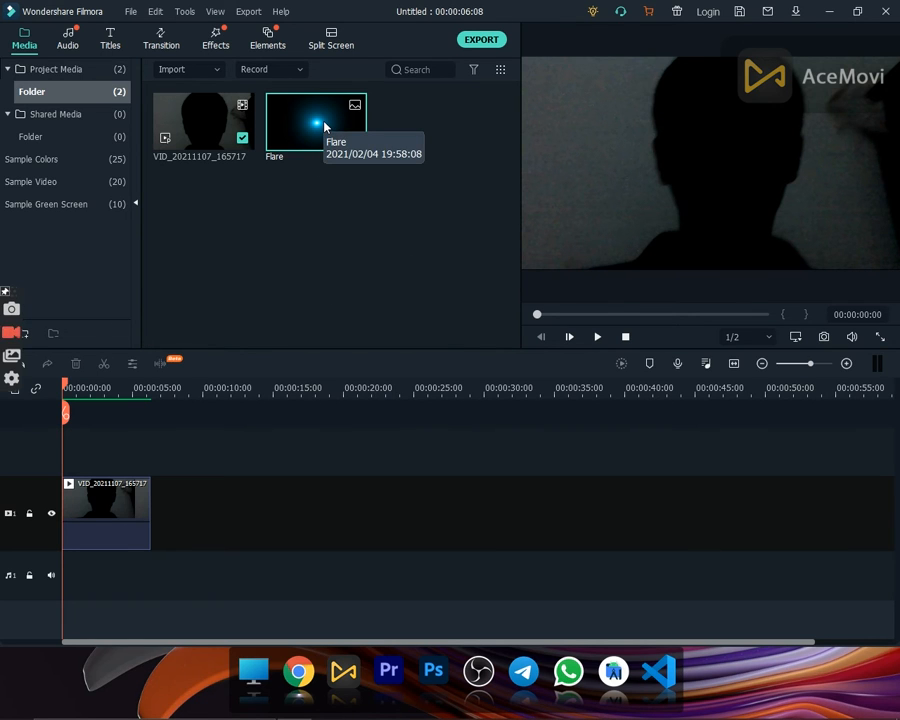
pyautogui.moveTo(325, 126); pyautogui.dragTo(110, 460)
pyautogui.moveTo(180, 524); pyautogui.dragTo(73, 531)
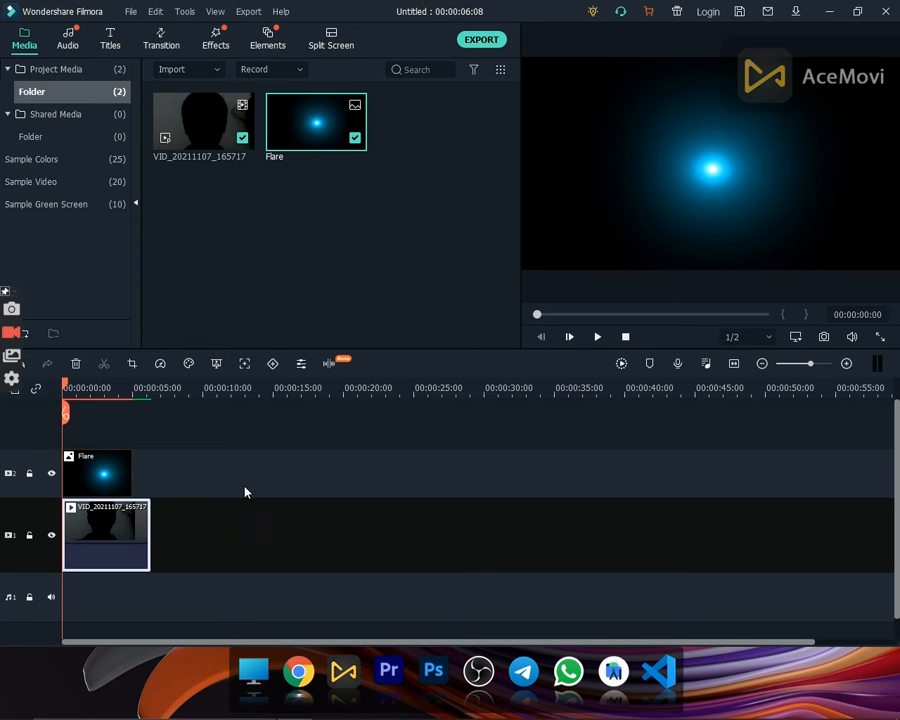
# - Shrink the Flare overlay at 00:00:00:19 and position it over one eye of the silhouetted head
pyautogui.click(597, 337)
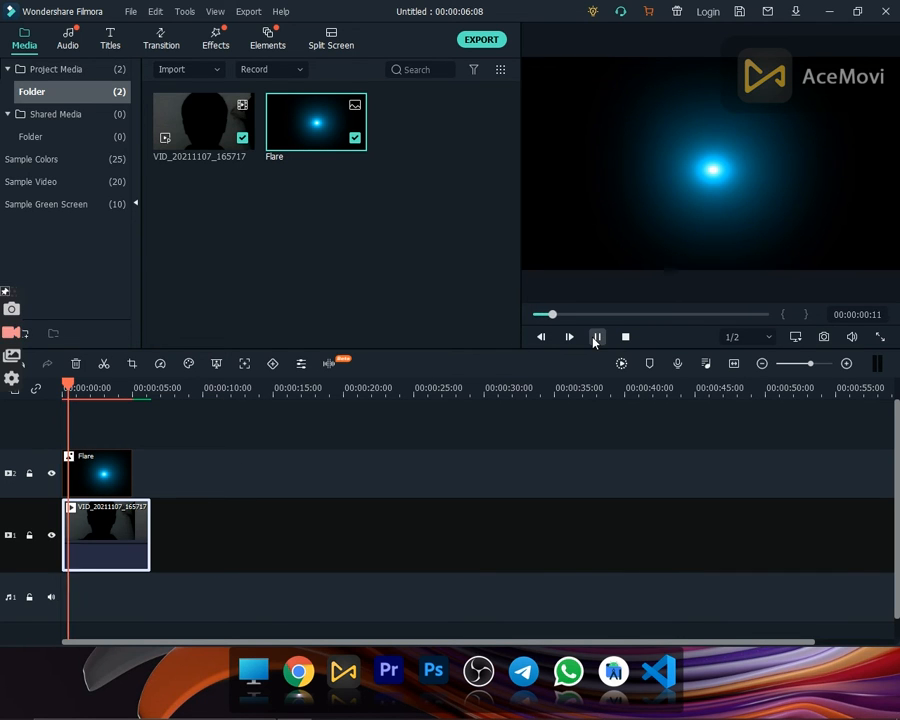
pyautogui.click(582, 200)
pyautogui.moveTo(527, 60); pyautogui.dragTo(676, 143)
pyautogui.moveTo(761, 188); pyautogui.dragTo(686, 157)
pyautogui.click(691, 157)
pyautogui.click(699, 148)
pyautogui.click(695, 157)
pyautogui.click(697, 150)
pyautogui.click(703, 159)
pyautogui.click(705, 209)
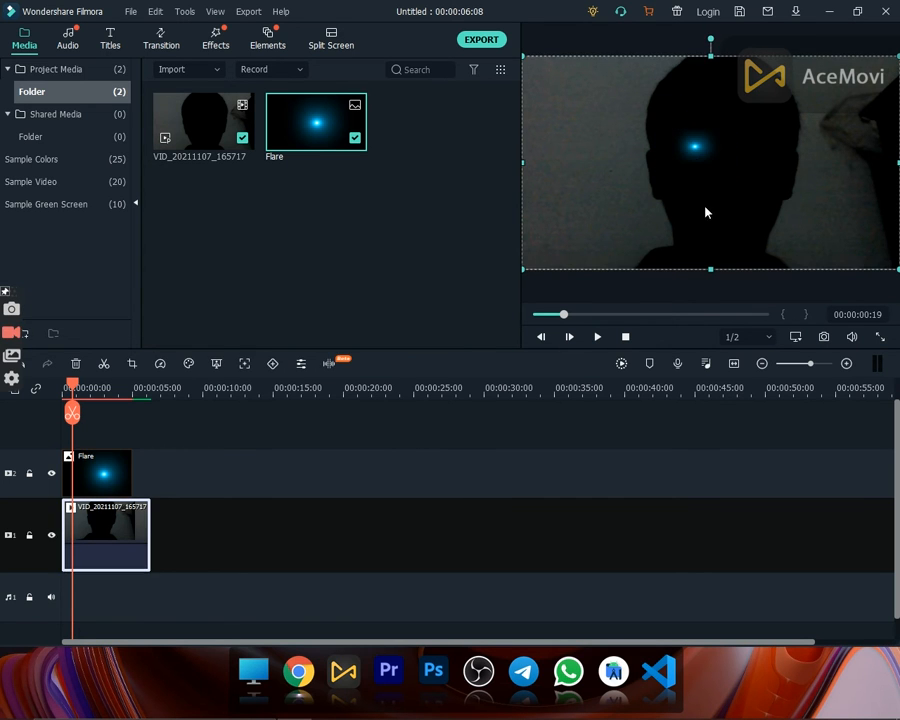
pyautogui.click(694, 147)
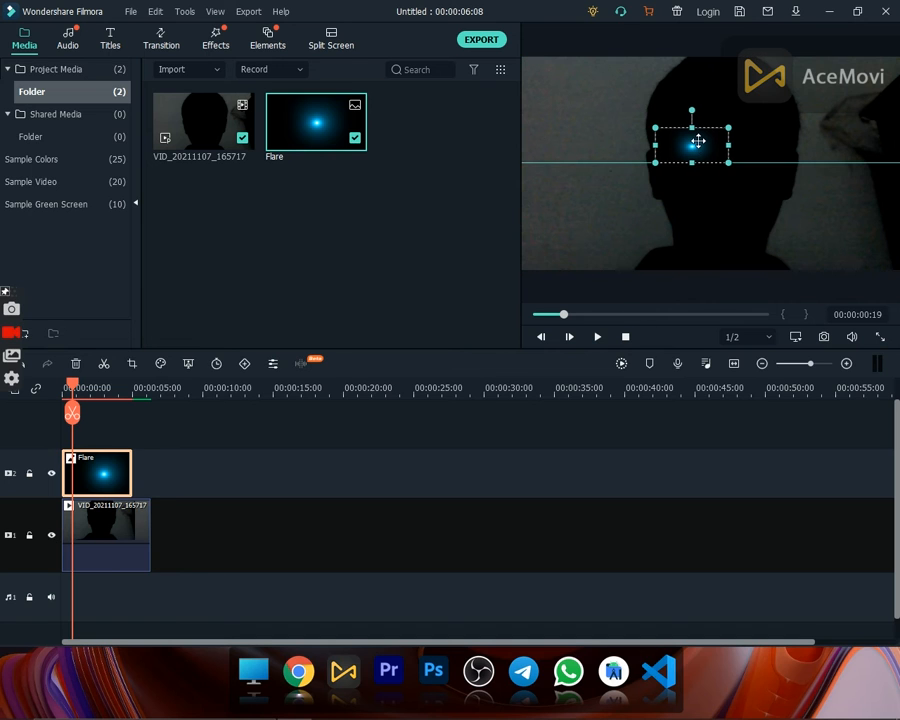
pyautogui.click(705, 207)
pyautogui.click(630, 298)
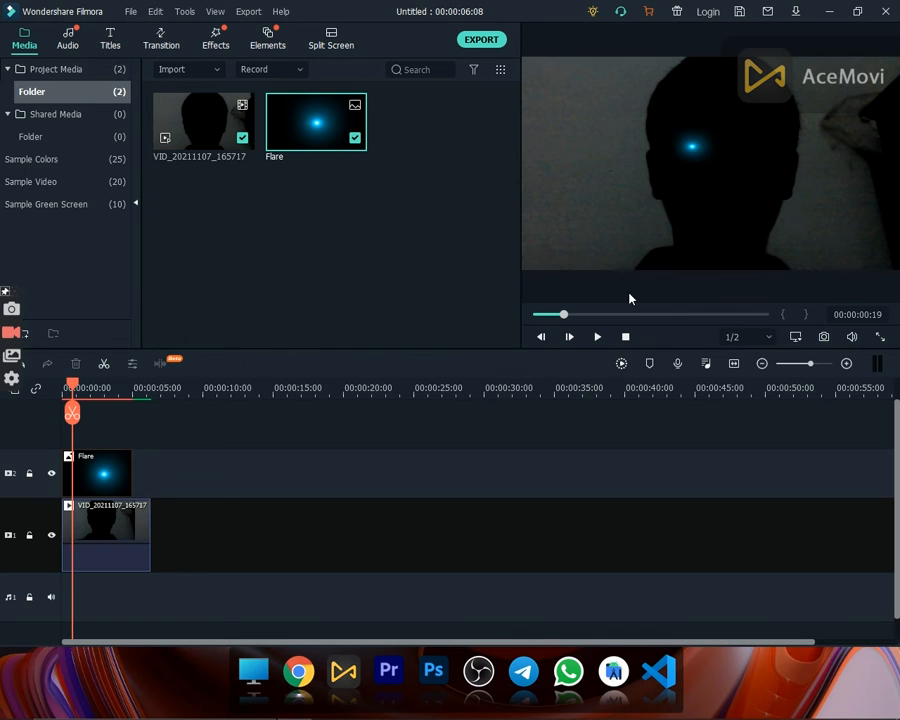
# - Enable Motion Tracking on the webcam clip, fit the tracking box around the flare over the eye, and start tracking
pyautogui.click(116, 526)
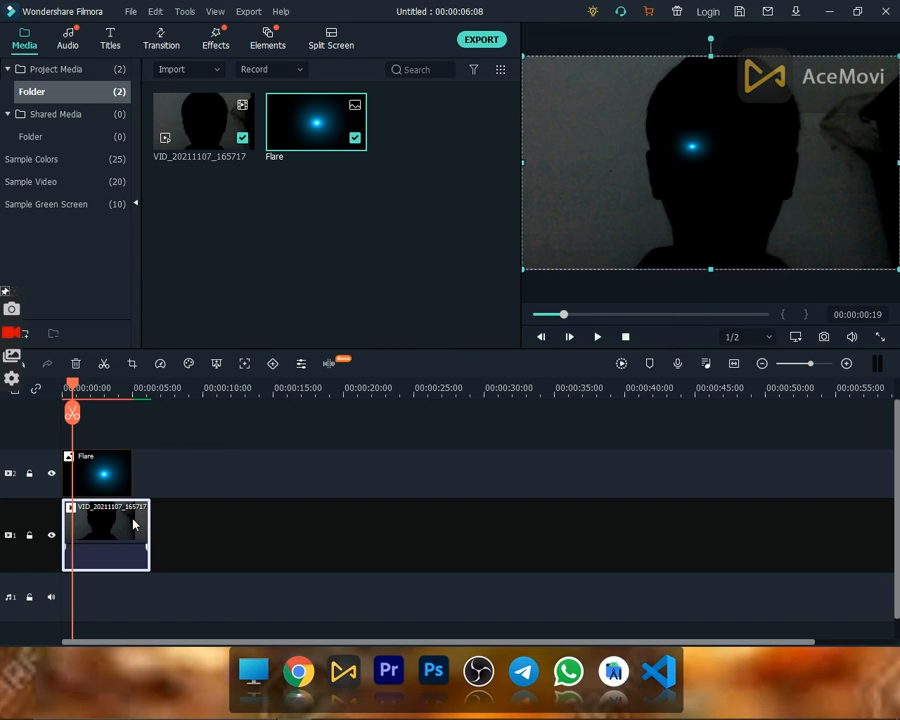
pyautogui.rightClick(133, 523)
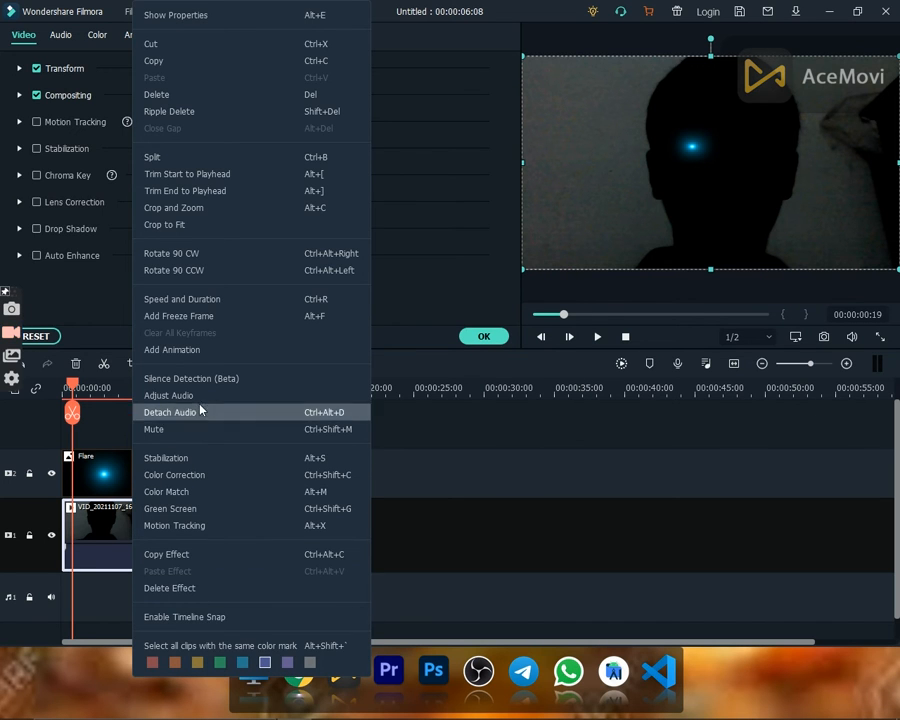
pyautogui.click(187, 18)
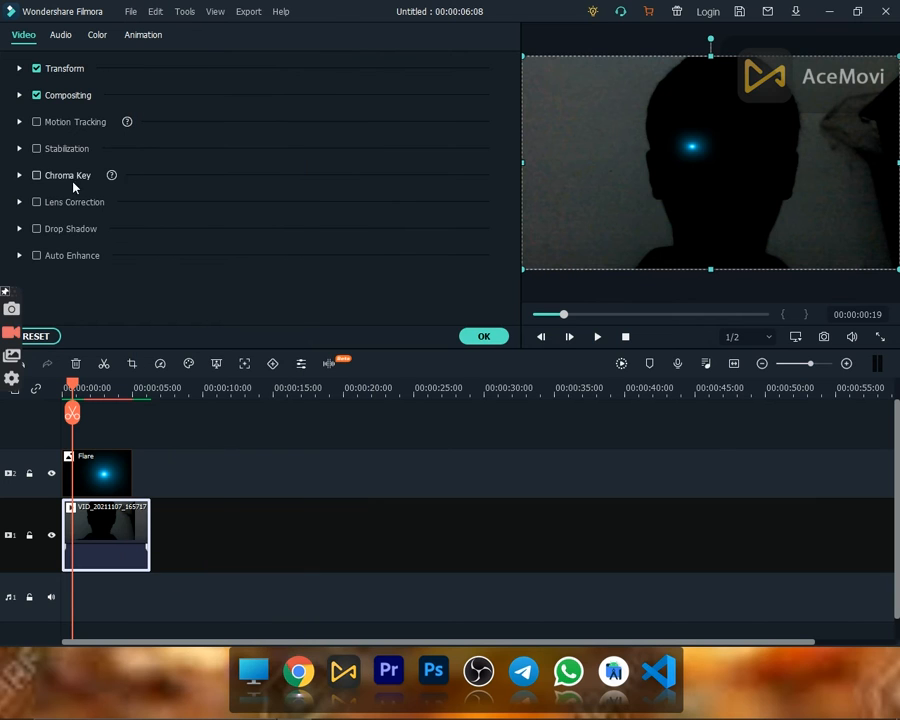
pyautogui.click(38, 122)
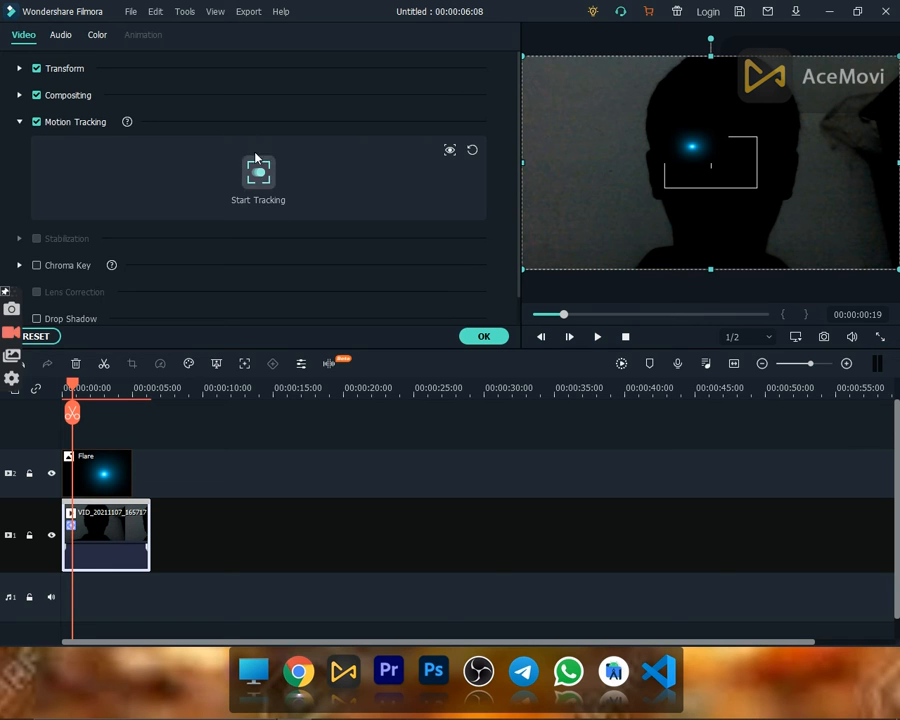
pyautogui.moveTo(735, 179); pyautogui.dragTo(698, 148)
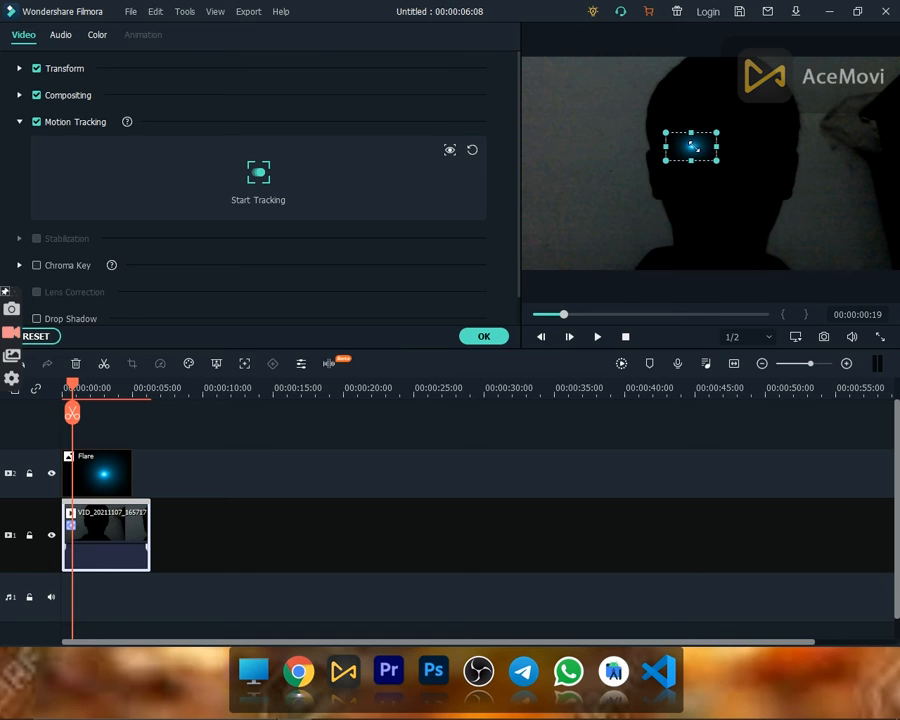
pyautogui.click(259, 172)
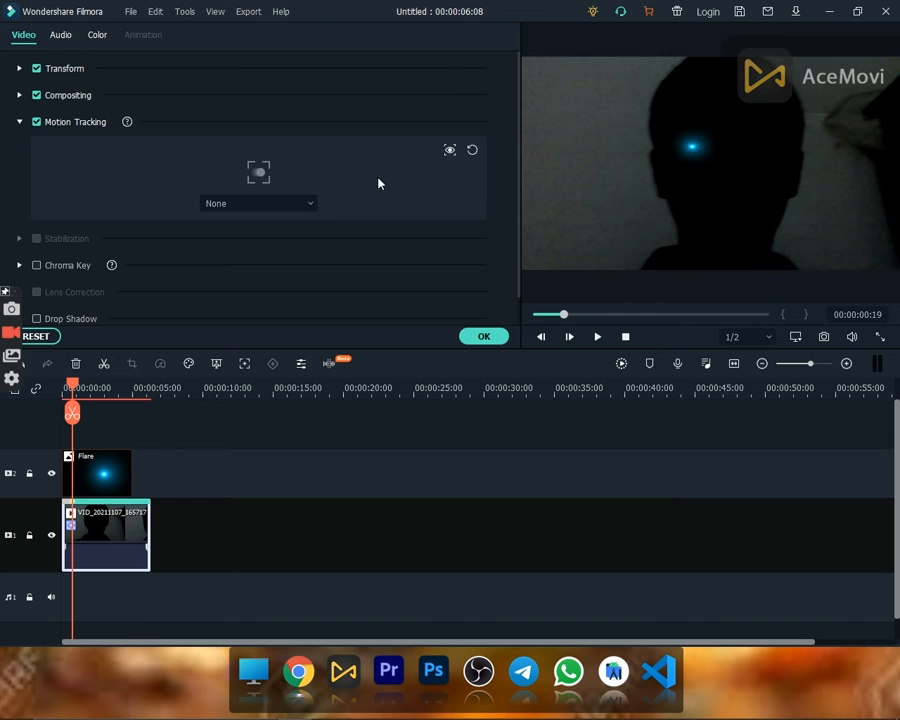
# - Attach the Flare image to the tracked motion, confirm the clip properties, and play the result from the start
pyautogui.click(283, 206)
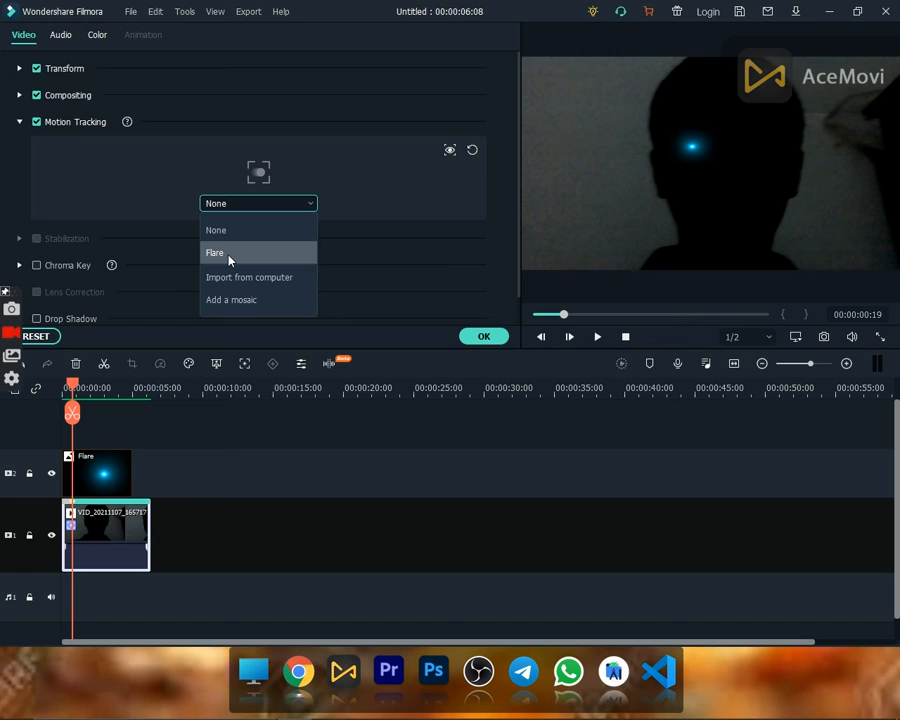
pyautogui.click(255, 255)
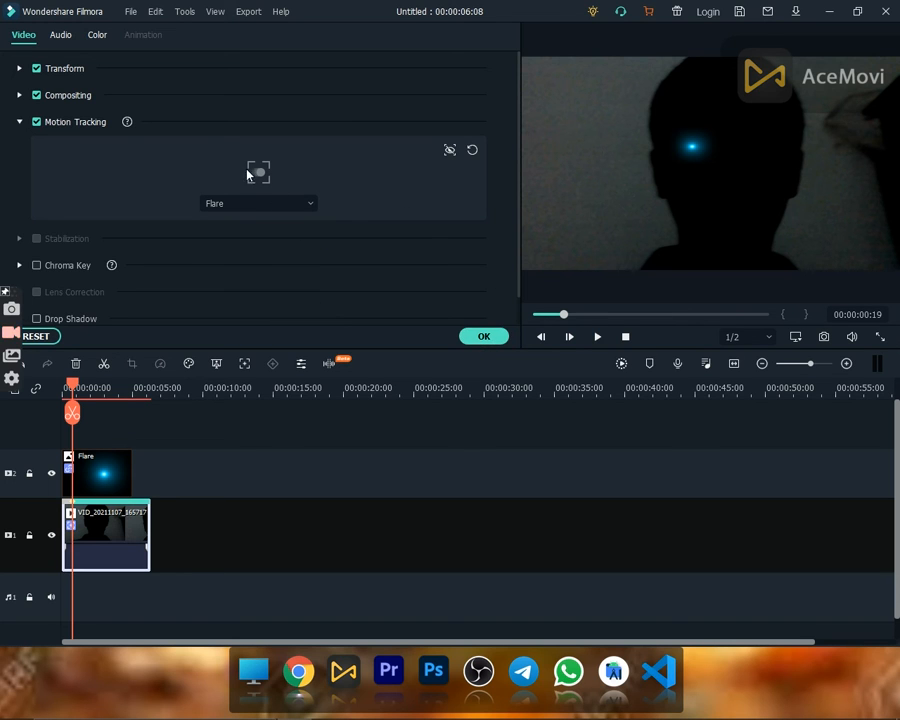
pyautogui.click(501, 339)
pyautogui.click(569, 336)
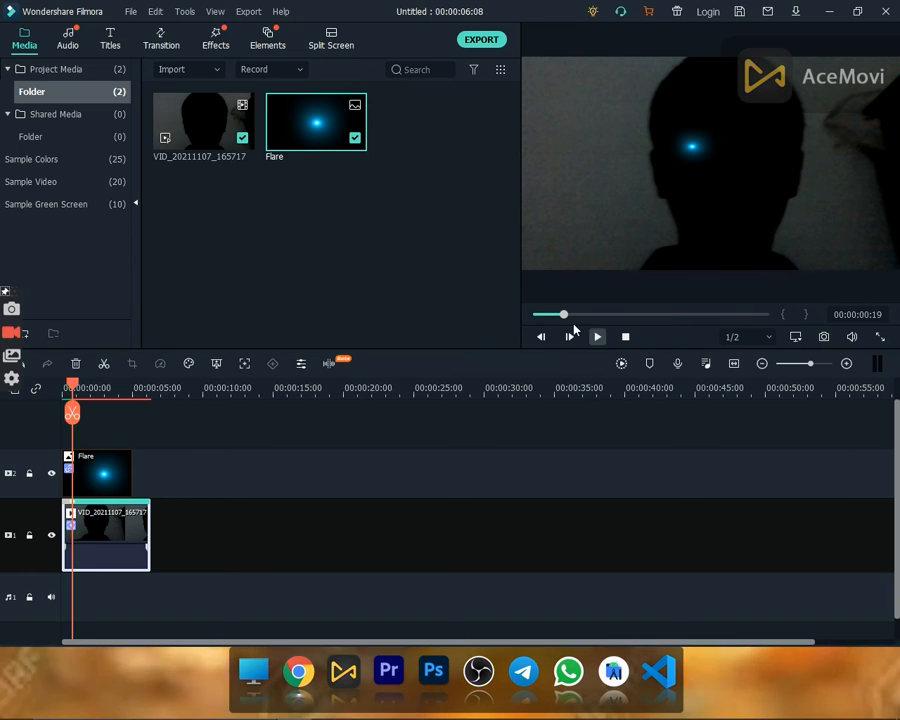
pyautogui.press('Home')
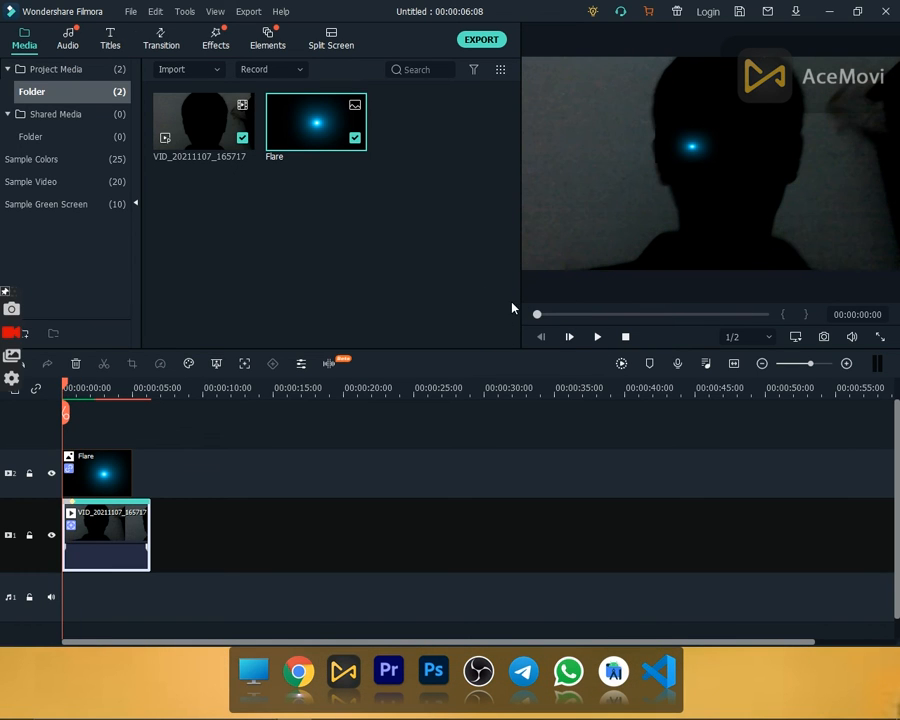
pyautogui.click(597, 340)
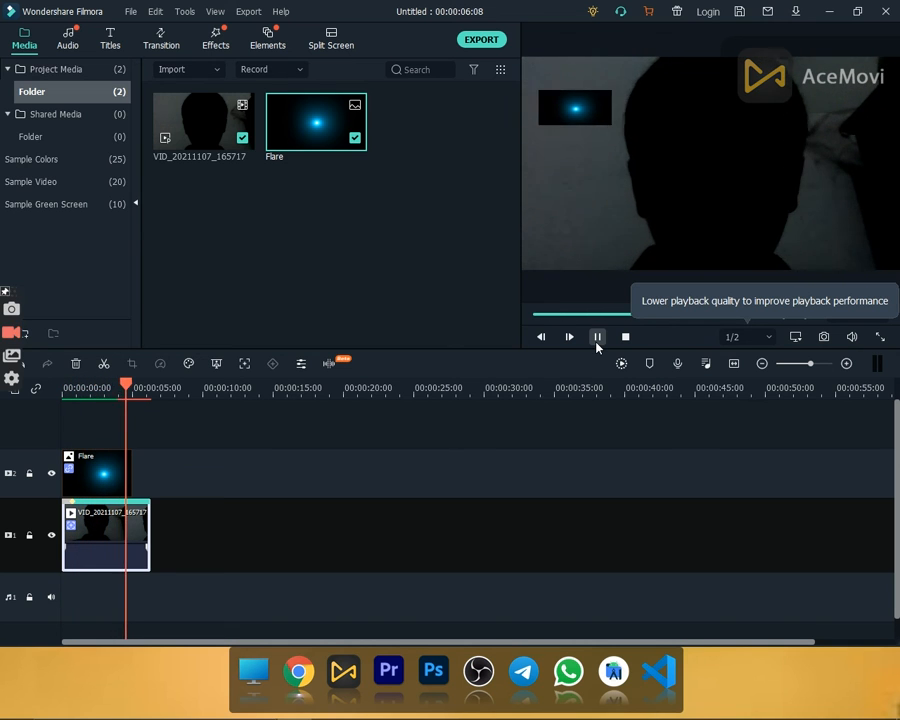
pyautogui.click(597, 338)
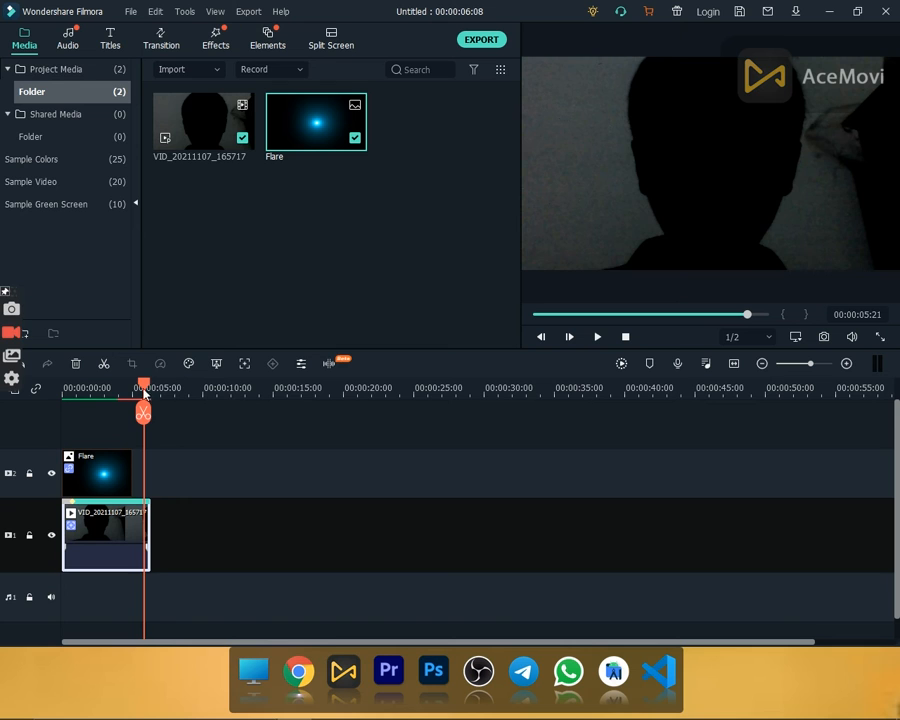
# - Split the webcam clip at 00:00:04:22, near the end of the Flare image, and delete the remainder
pyautogui.moveTo(146, 390); pyautogui.dragTo(130, 390)
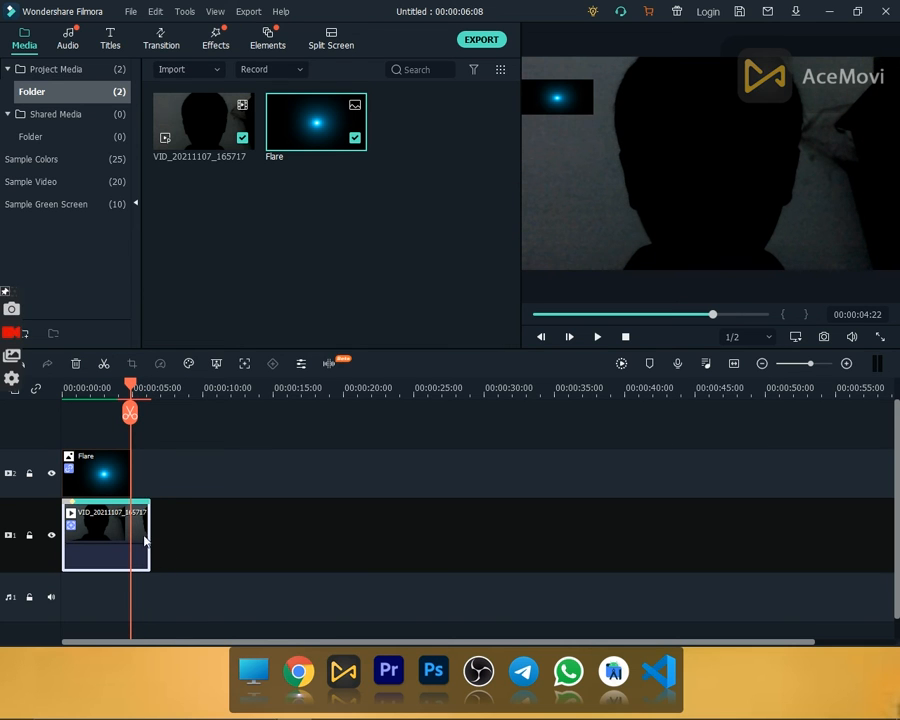
pyautogui.click(130, 420)
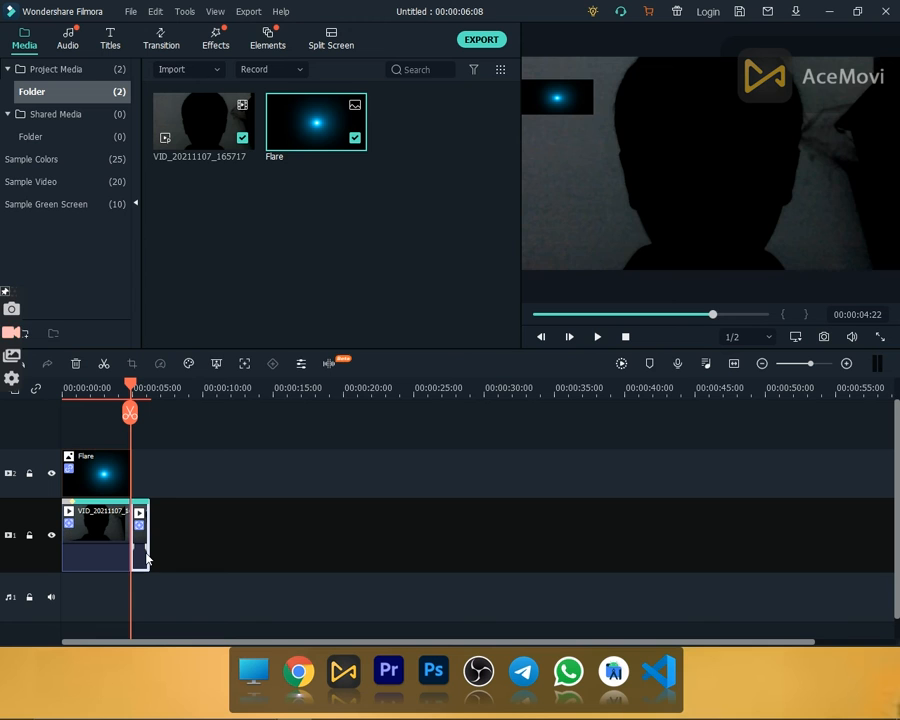
pyautogui.press('Delete')
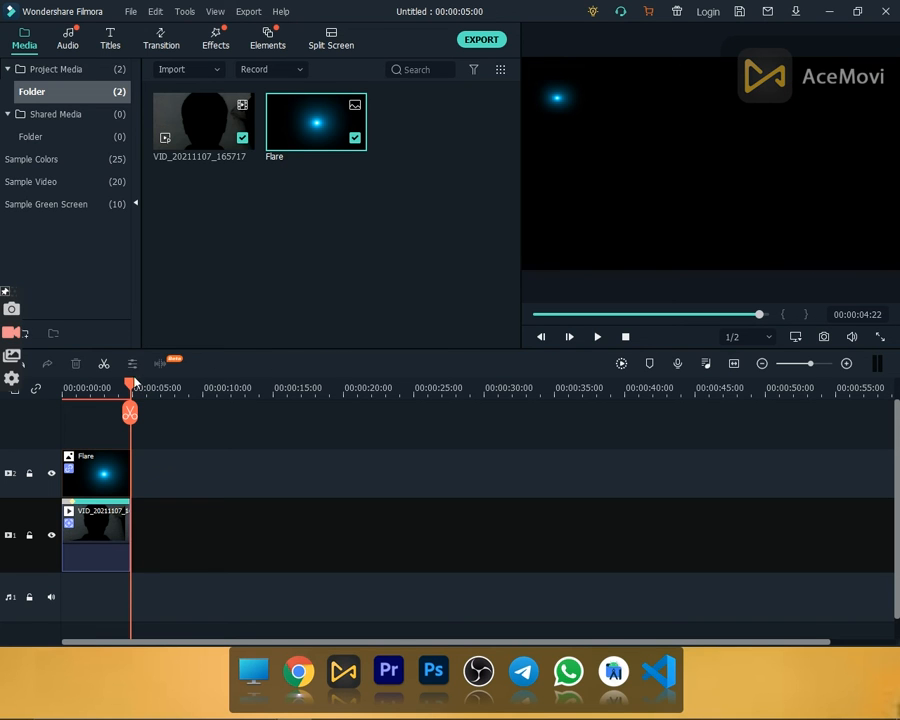
# - Try repositioning the Flare overlay over the eye at 00:00:02:20 and play the clip to check it
pyautogui.moveTo(133, 388); pyautogui.dragTo(102, 388)
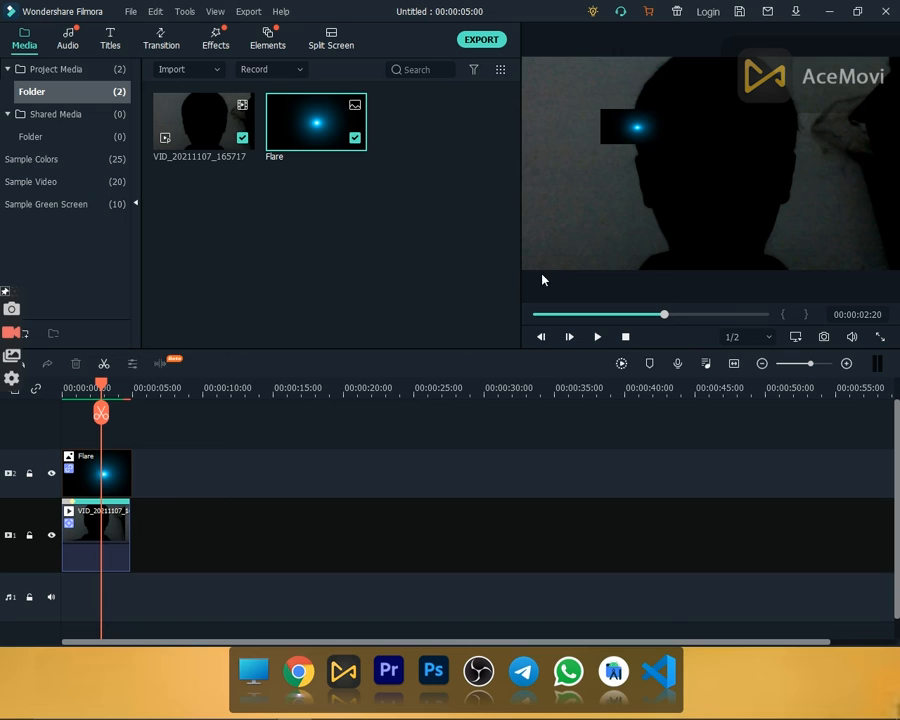
pyautogui.moveTo(645, 137); pyautogui.dragTo(674, 162)
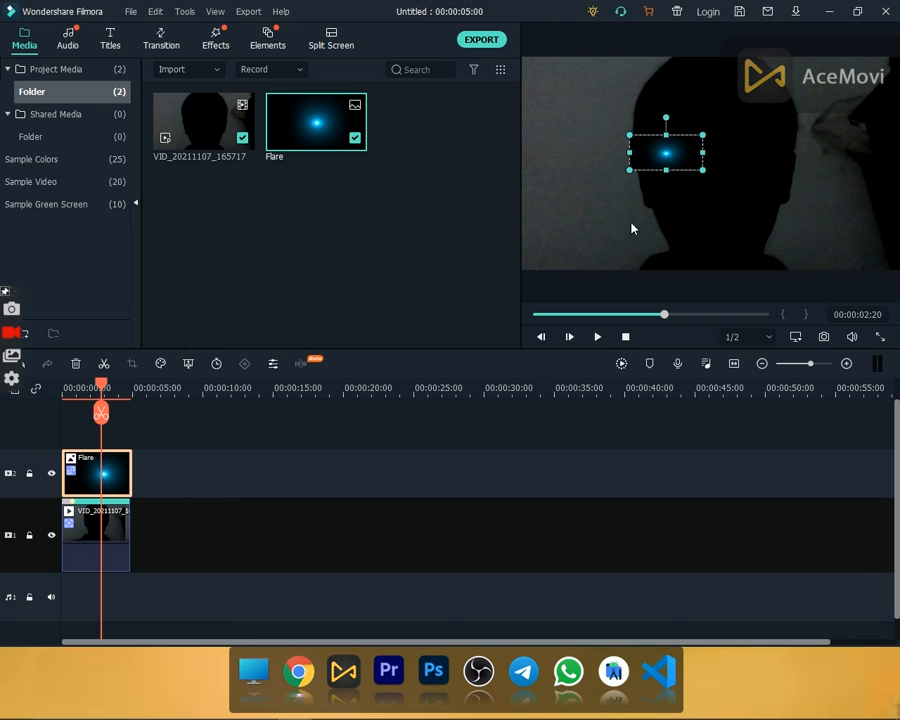
pyautogui.click(598, 337)
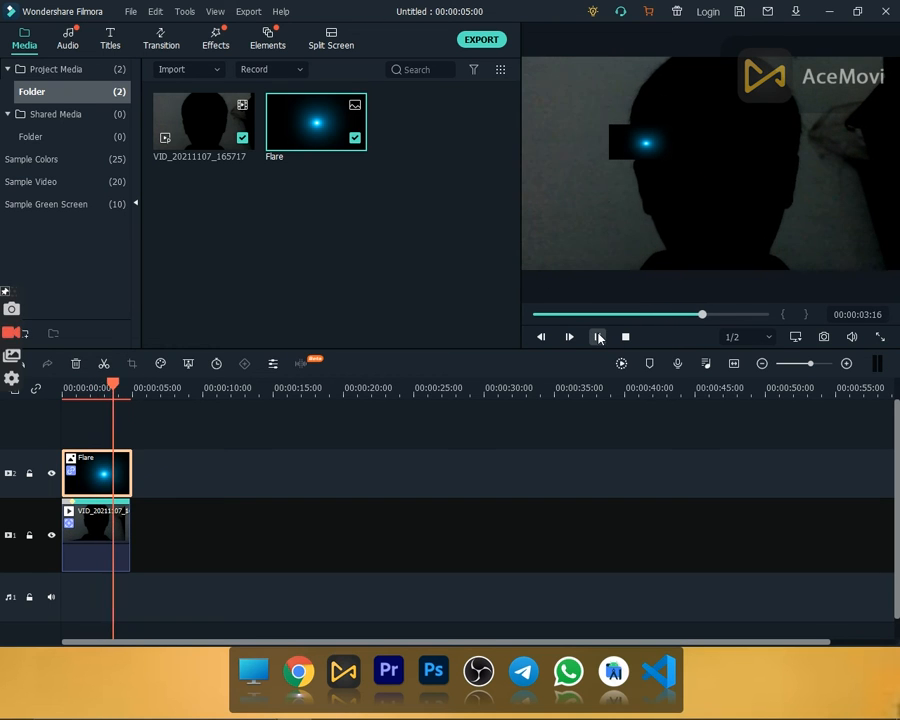
pyautogui.click(598, 337)
pyautogui.moveTo(117, 390); pyautogui.dragTo(86, 390)
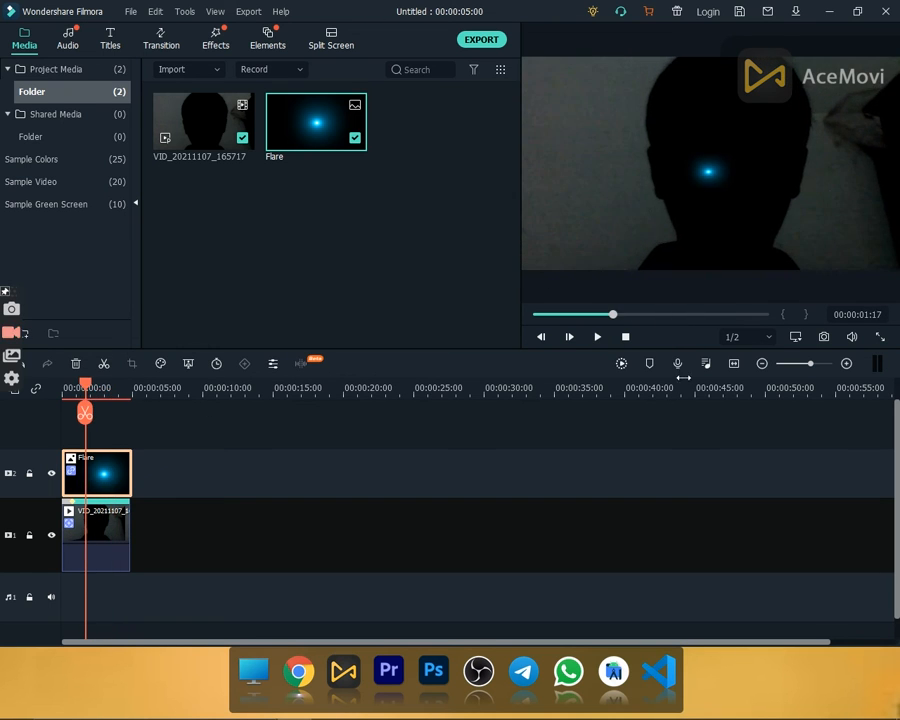
pyautogui.click(598, 337)
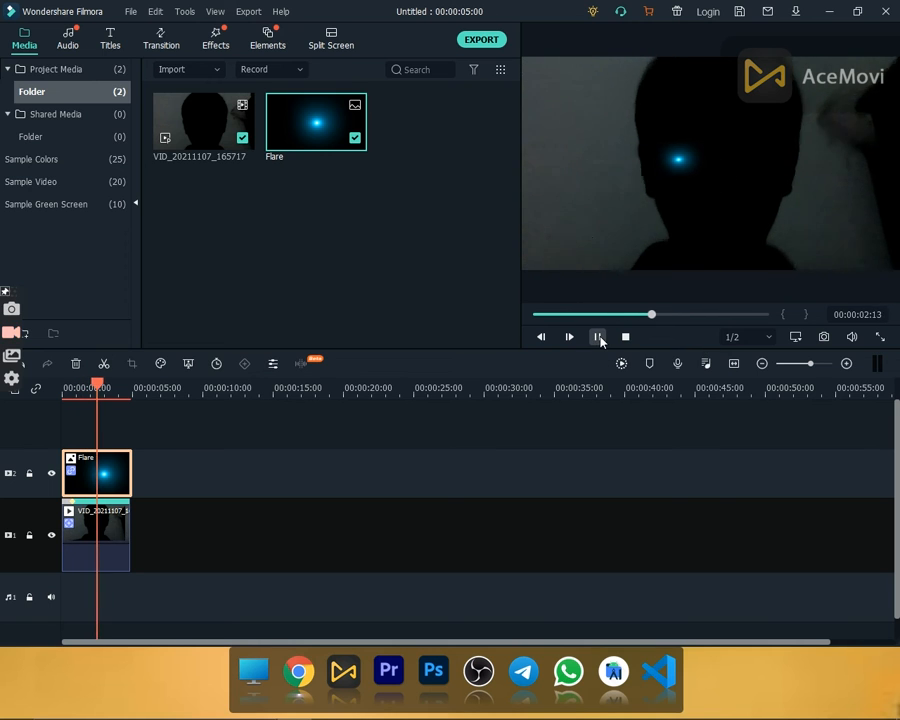
pyautogui.click(598, 337)
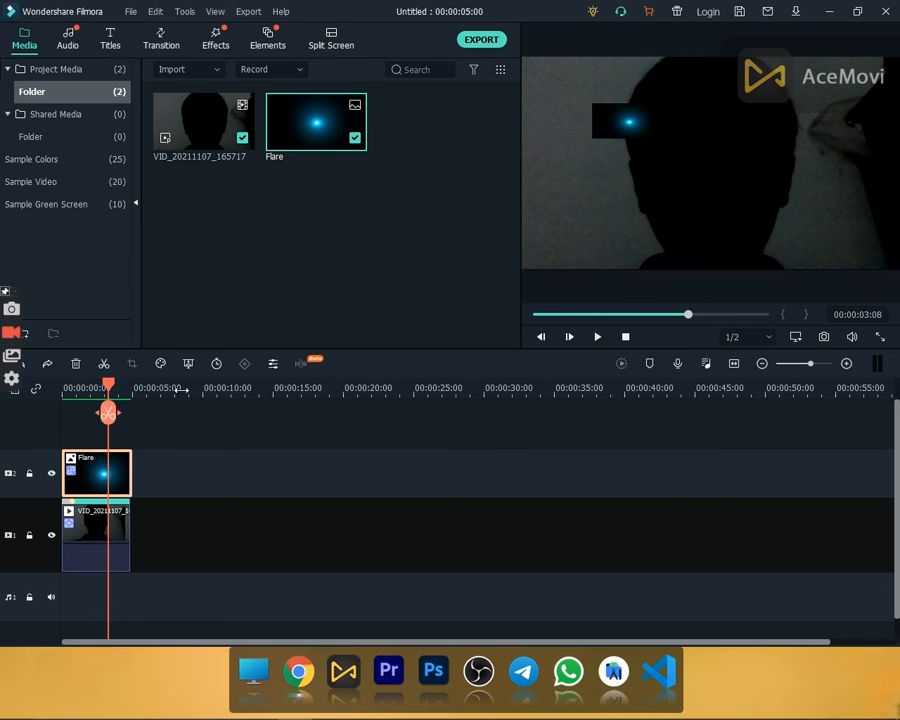
# - Split the Flare image and the webcam clip at 00:00:00:23, delete the parts after the cut, and play the result
pyautogui.moveTo(108, 389); pyautogui.dragTo(73, 392)
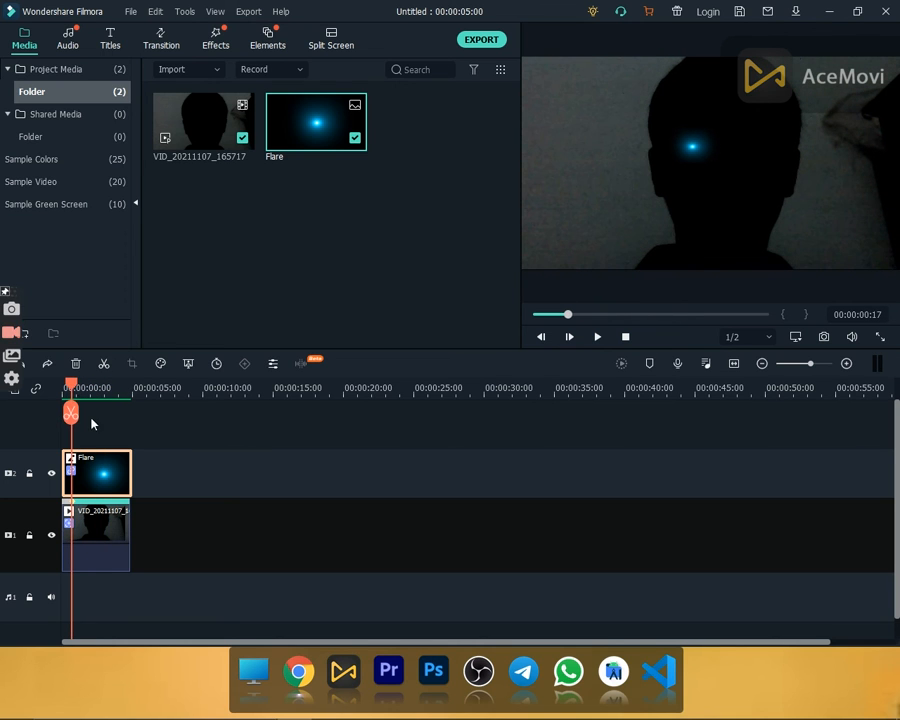
pyautogui.moveTo(74, 389); pyautogui.dragTo(77, 389)
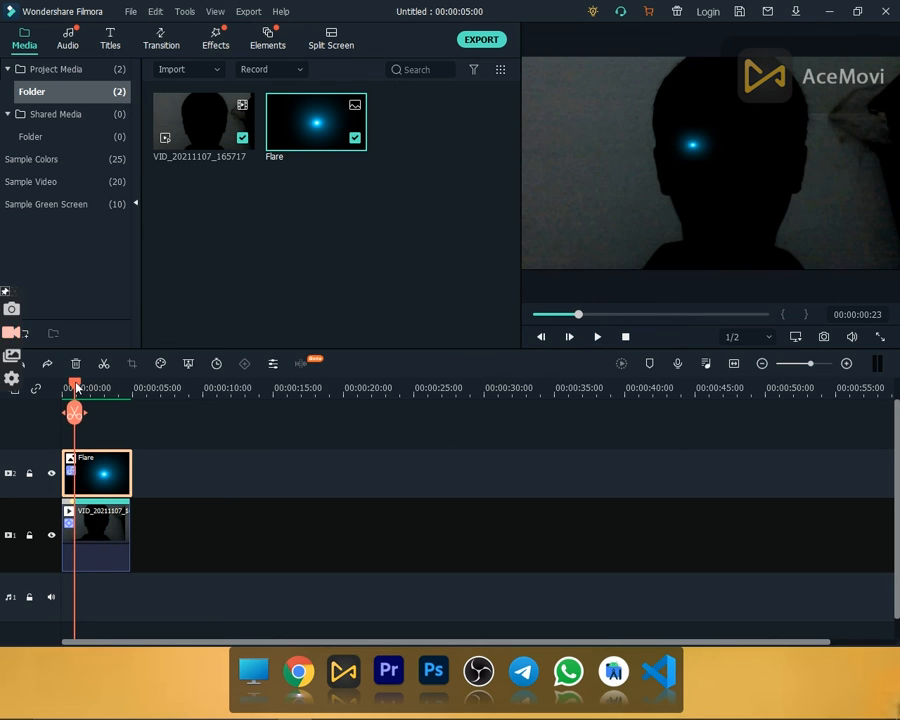
pyautogui.click(74, 412)
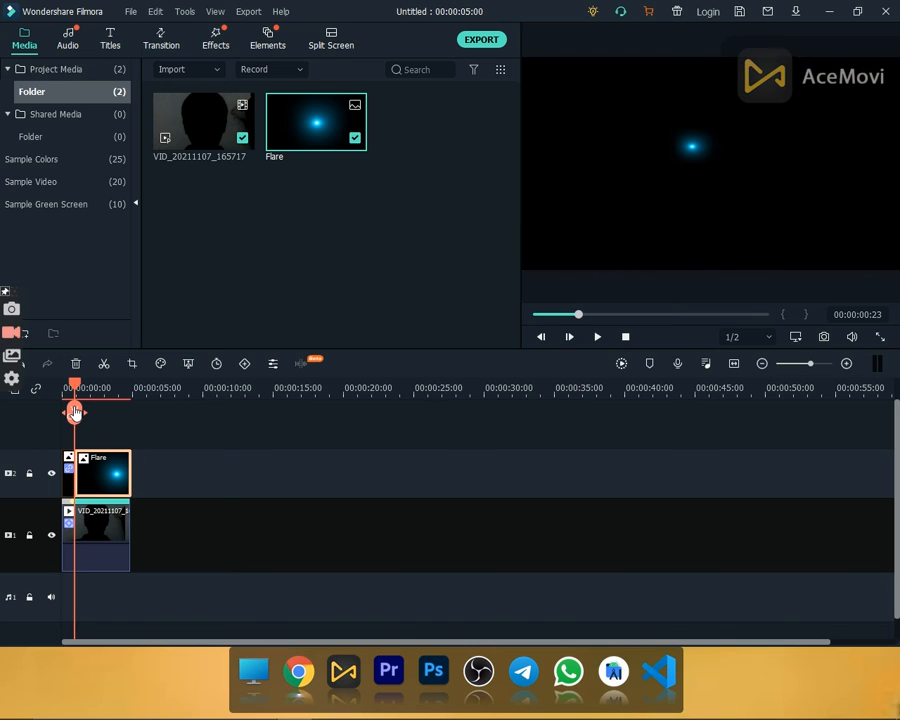
pyautogui.press('Delete')
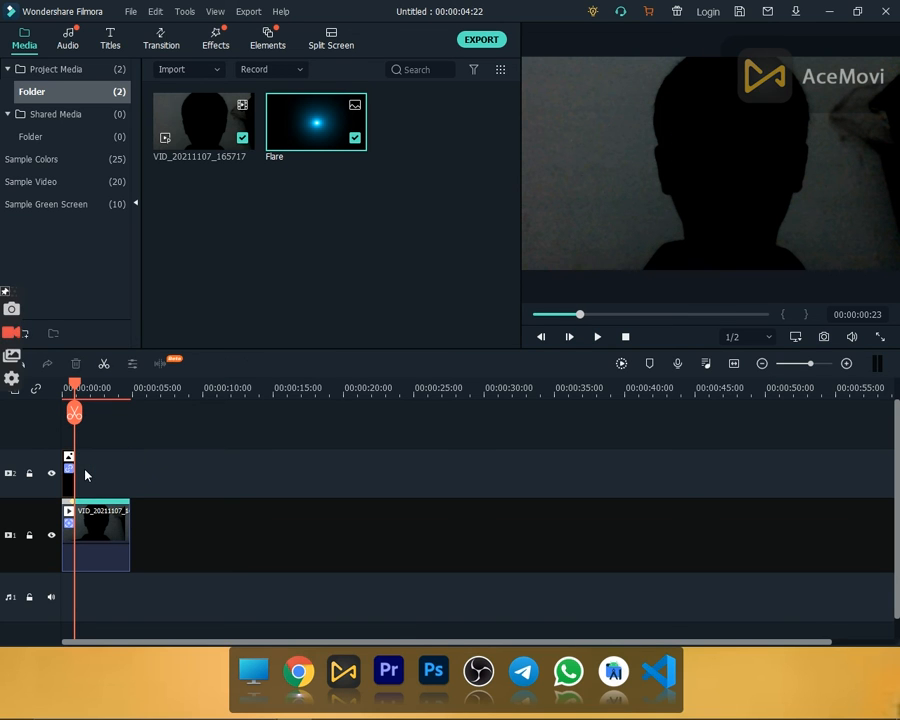
pyautogui.click(75, 413)
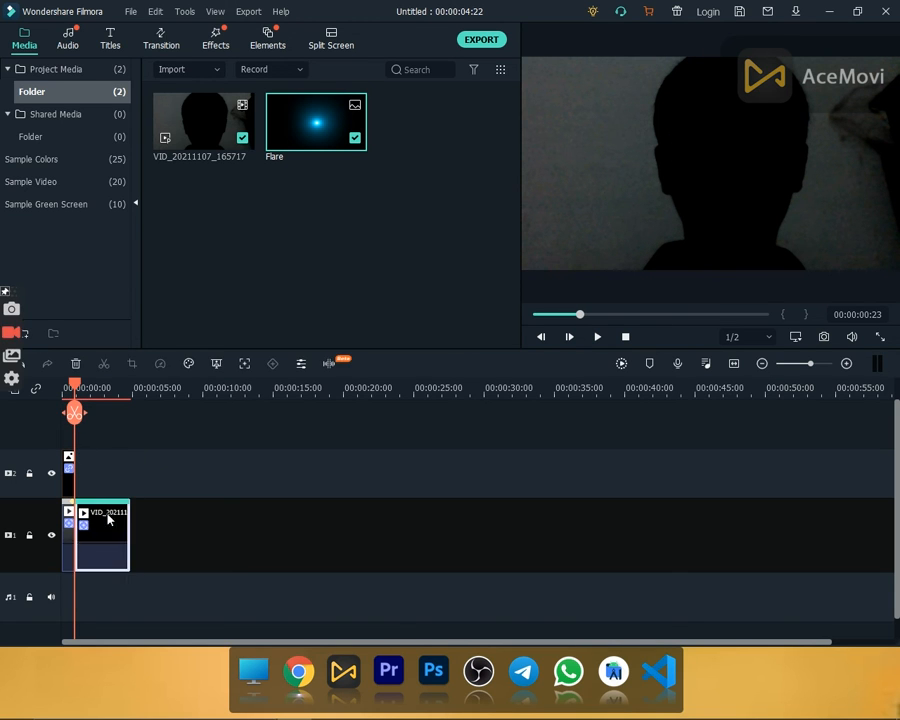
pyautogui.press('Delete')
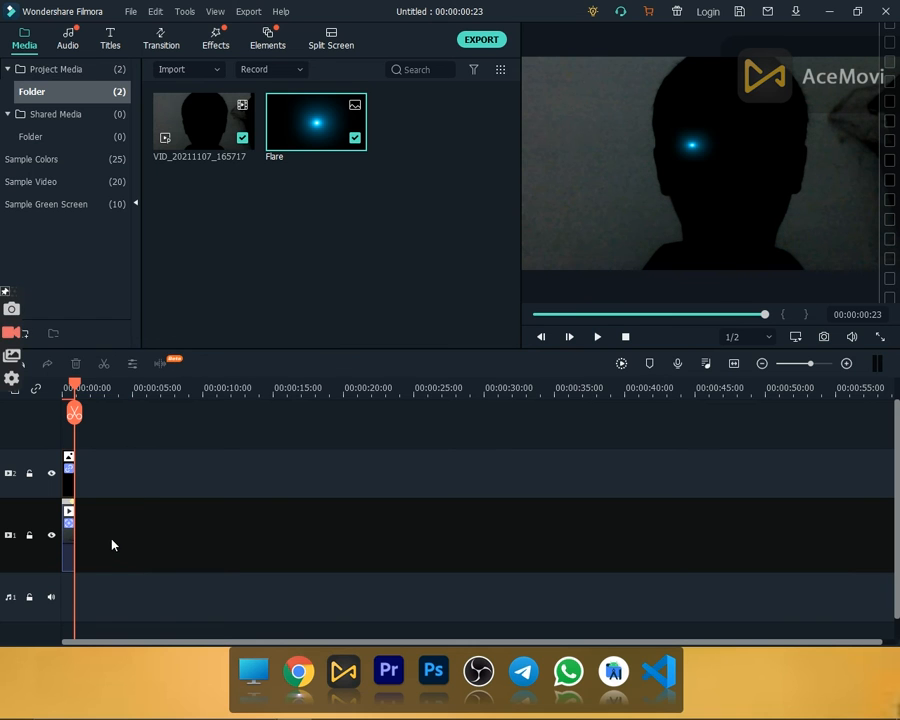
pyautogui.moveTo(72, 386); pyautogui.dragTo(32, 391)
pyautogui.click(596, 337)
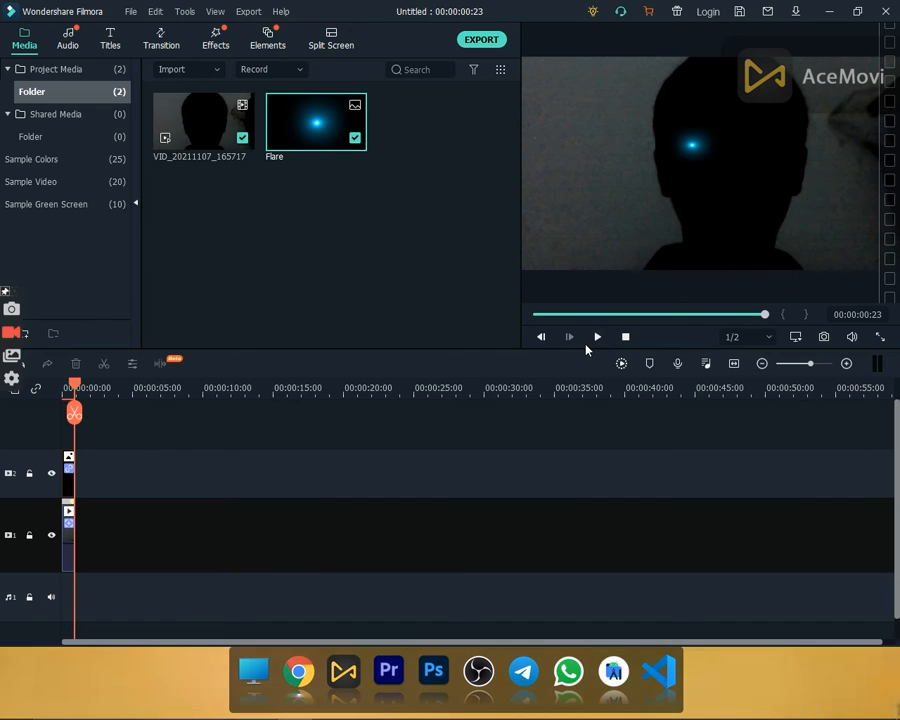
# - Add a second copy of VID_20211107_165717 to track 1 and move the tracked Flare and webcam clip up to tracks 3 and 2
pyautogui.moveTo(208, 111); pyautogui.dragTo(310, 538)
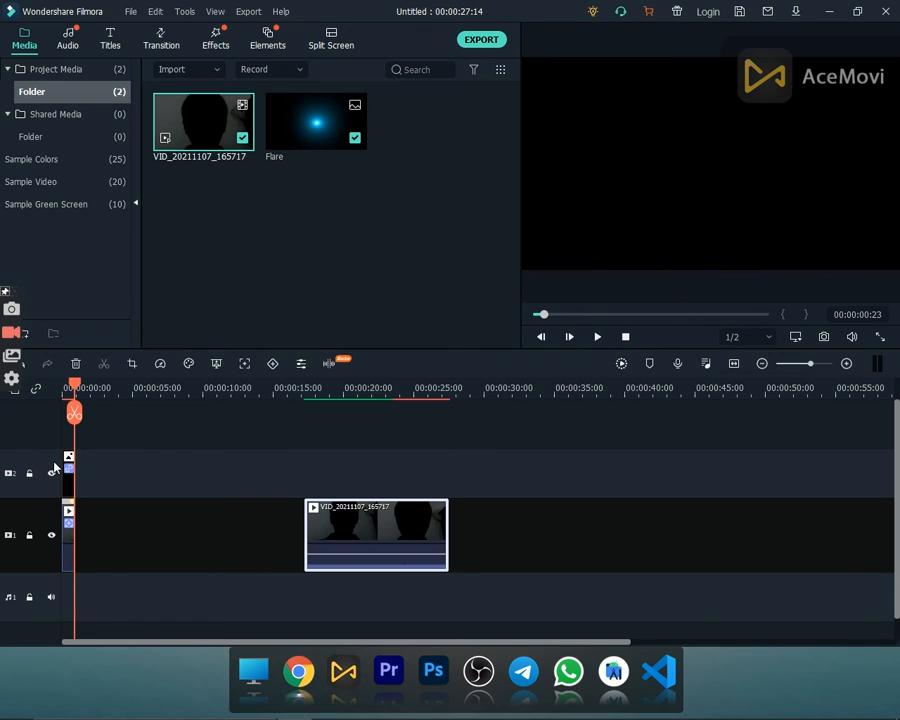
pyautogui.click(69, 474)
pyautogui.moveTo(67, 462); pyautogui.dragTo(68, 437)
pyautogui.moveTo(71, 563); pyautogui.dragTo(68, 522)
# - Move the new webcam copy to the timeline start, split it at 00:00:00:23, and delete the remainder
pyautogui.scroll(-2, 202, 550)
pyautogui.moveTo(345, 592); pyautogui.dragTo(96, 586)
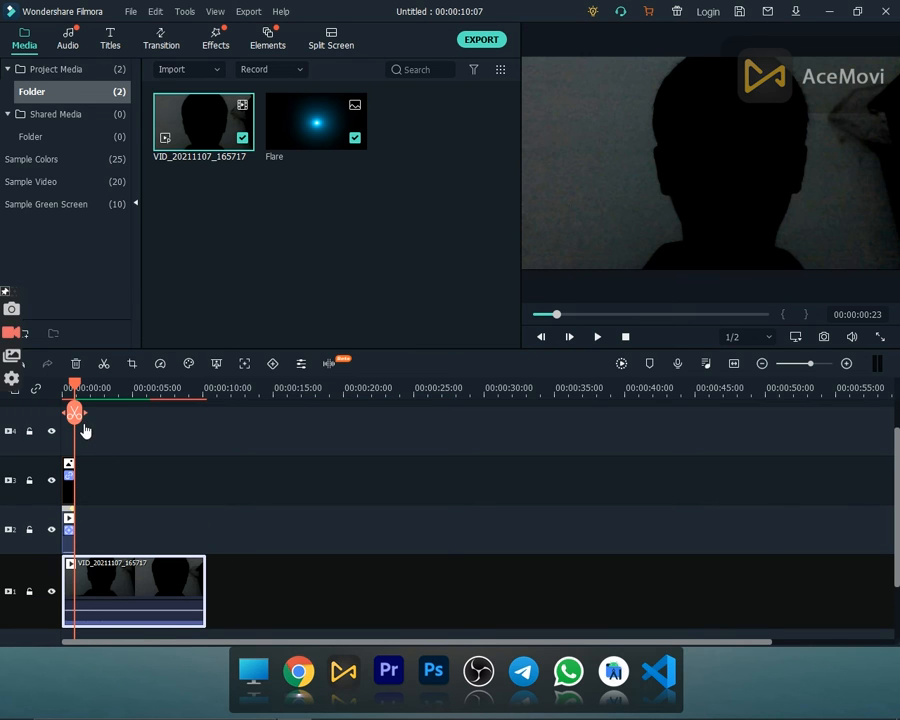
pyautogui.click(75, 413)
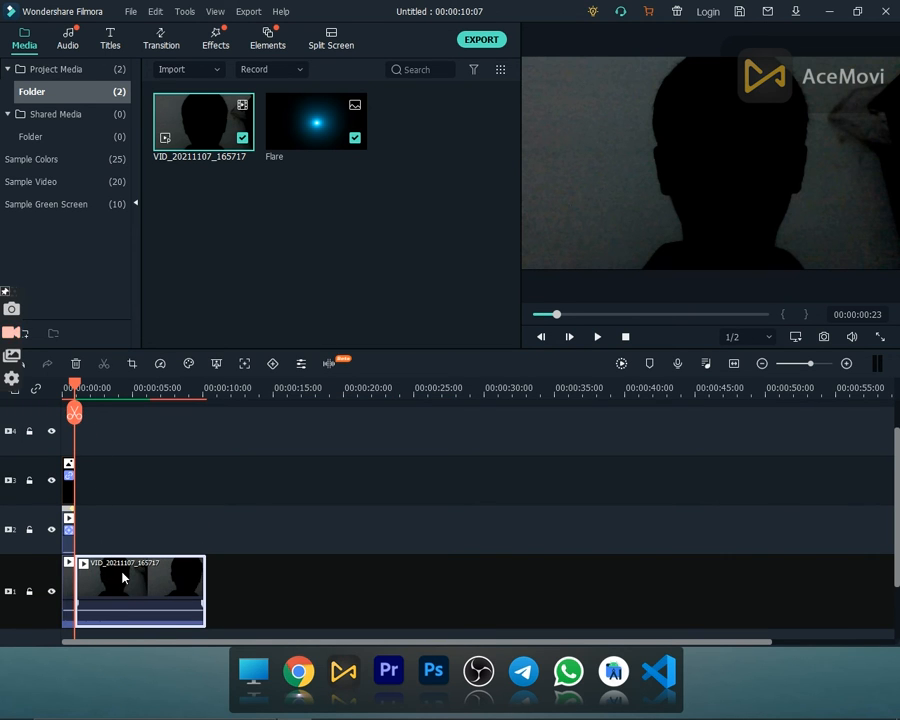
pyautogui.press('Delete')
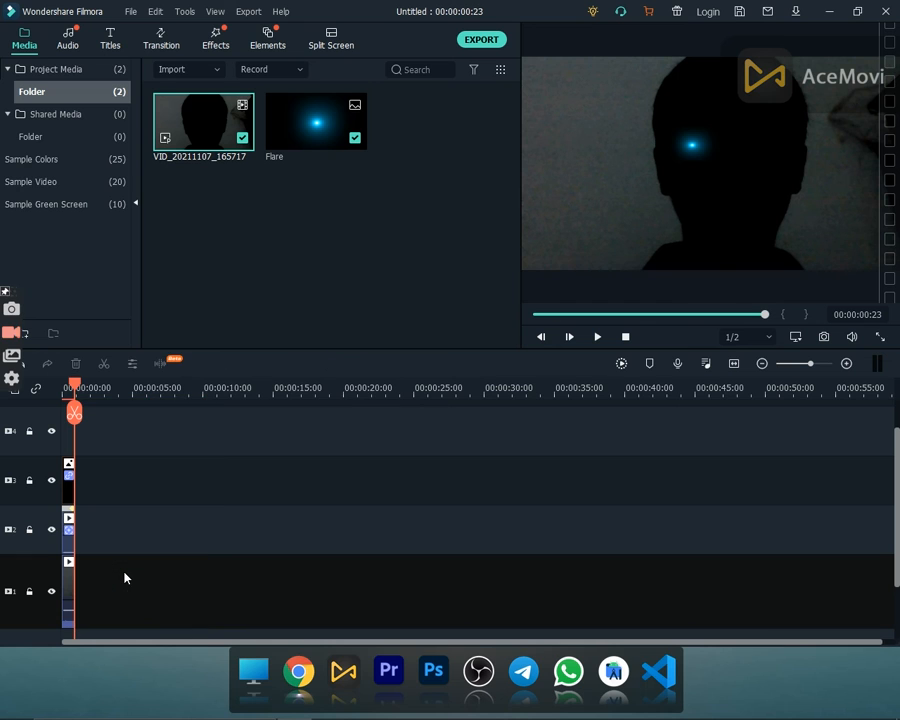
# - Add a second Flare image on track 2, moving the tracked Flare and tracked webcam clip to higher tracks
pyautogui.click(310, 107)
pyautogui.moveTo(382, 339); pyautogui.dragTo(198, 610)
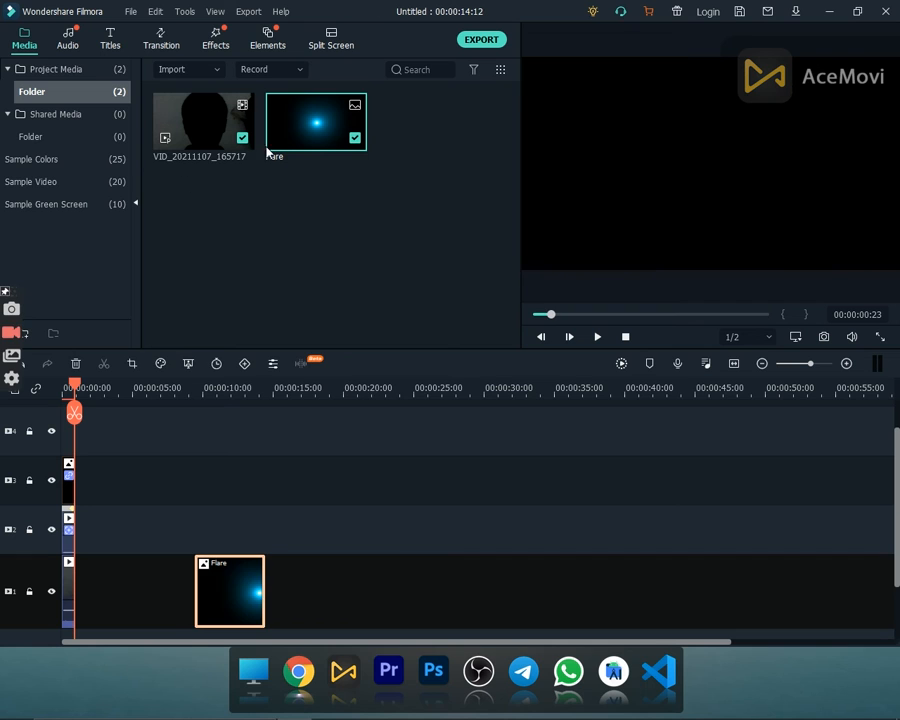
pyautogui.scroll(1, 201, 392)
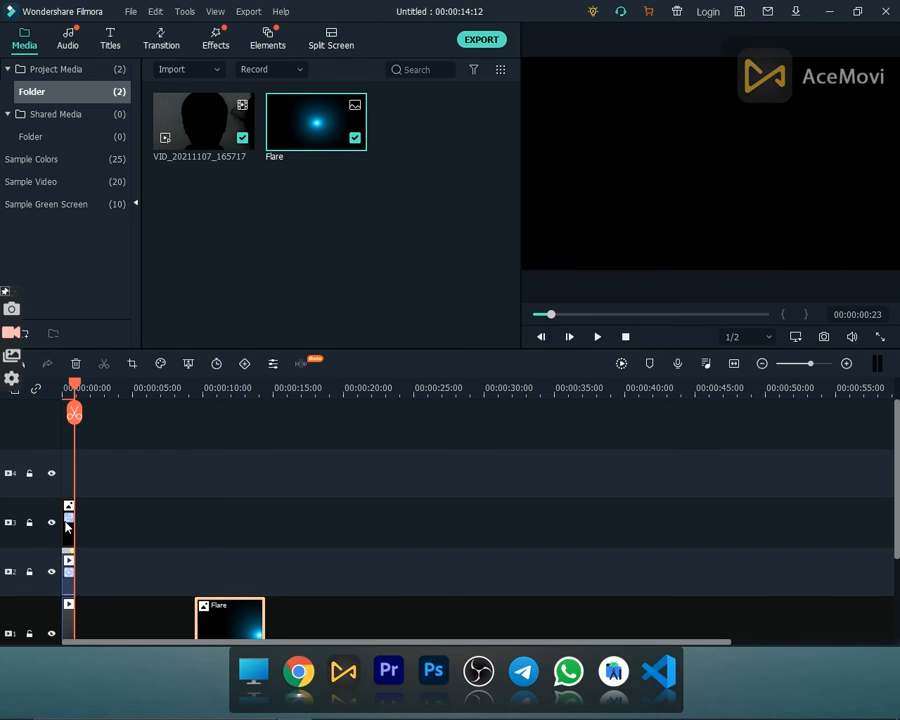
pyautogui.moveTo(67, 541); pyautogui.dragTo(64, 479)
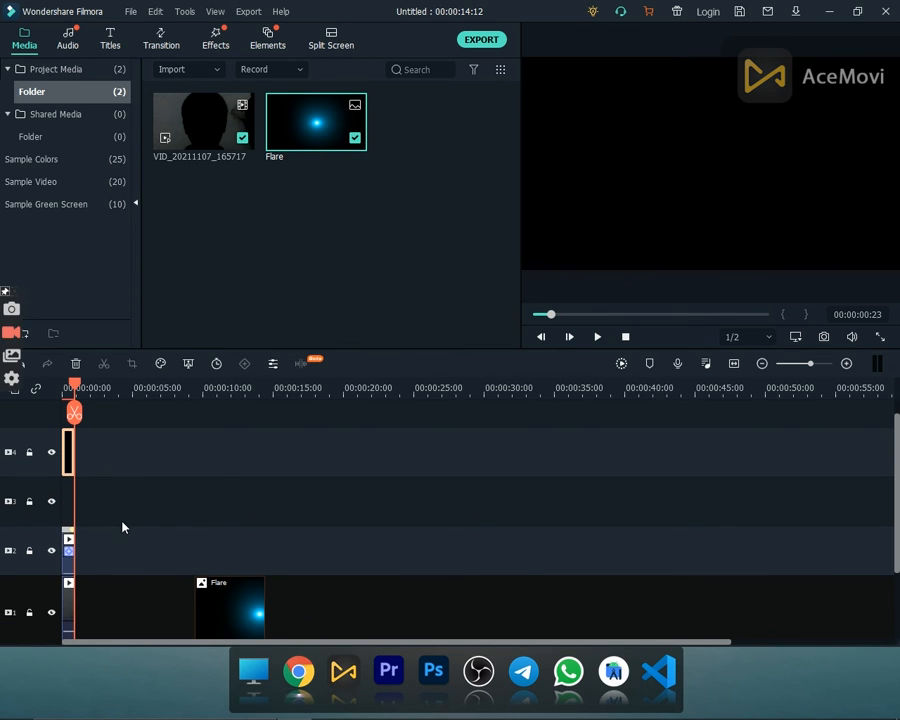
pyautogui.moveTo(70, 567); pyautogui.dragTo(70, 518)
pyautogui.moveTo(243, 514); pyautogui.dragTo(158, 459)
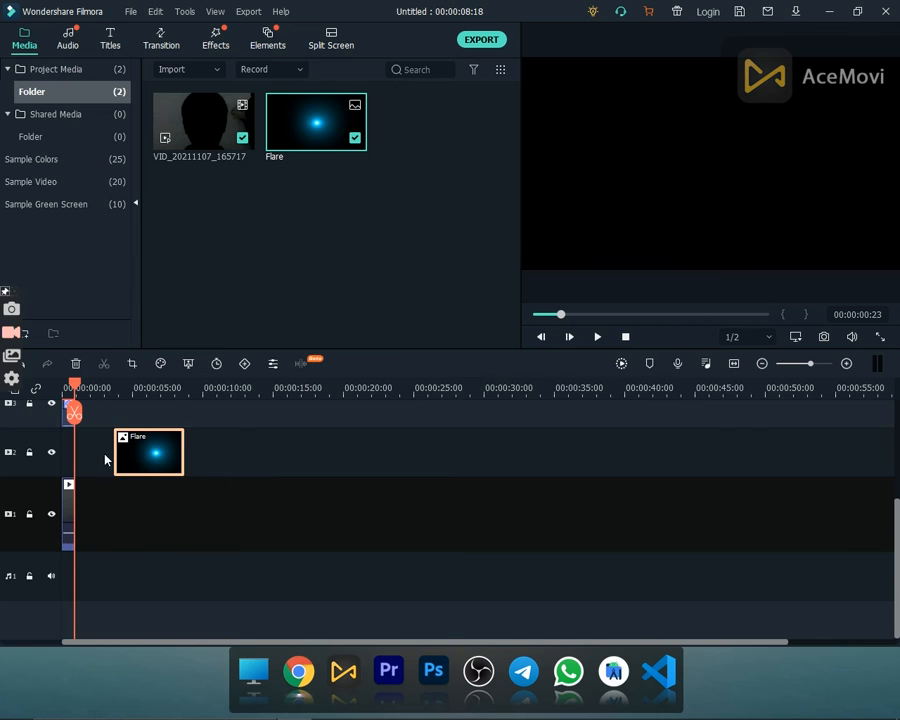
# - Align the second Flare with the timeline start, split it at 00:00:00:23, and delete the remainder
pyautogui.scroll(3, 104, 457)
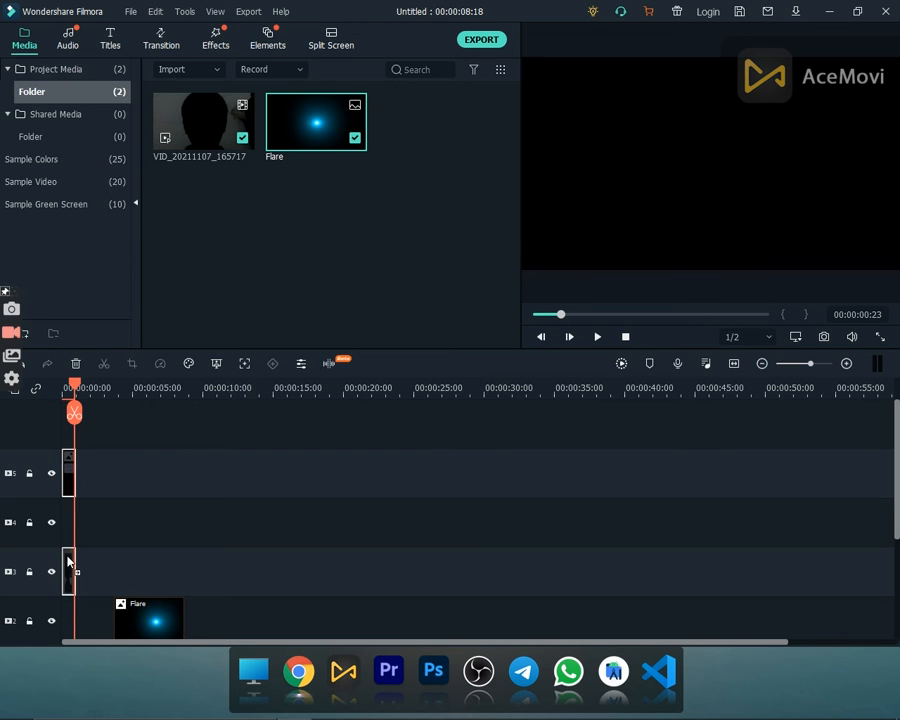
pyautogui.scroll(-2, 158, 506)
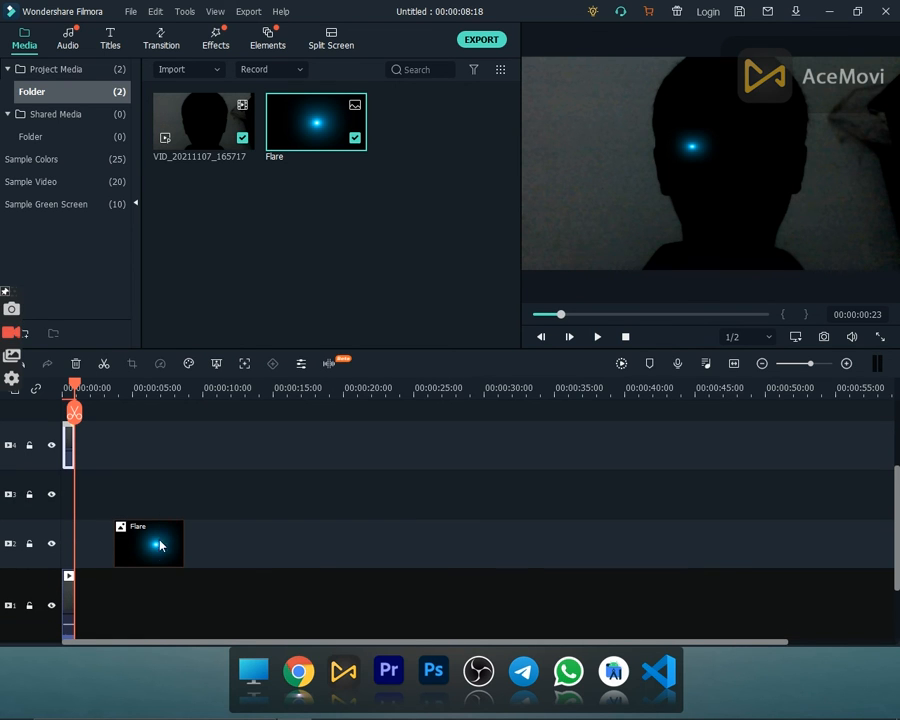
pyautogui.moveTo(159, 556); pyautogui.dragTo(96, 556)
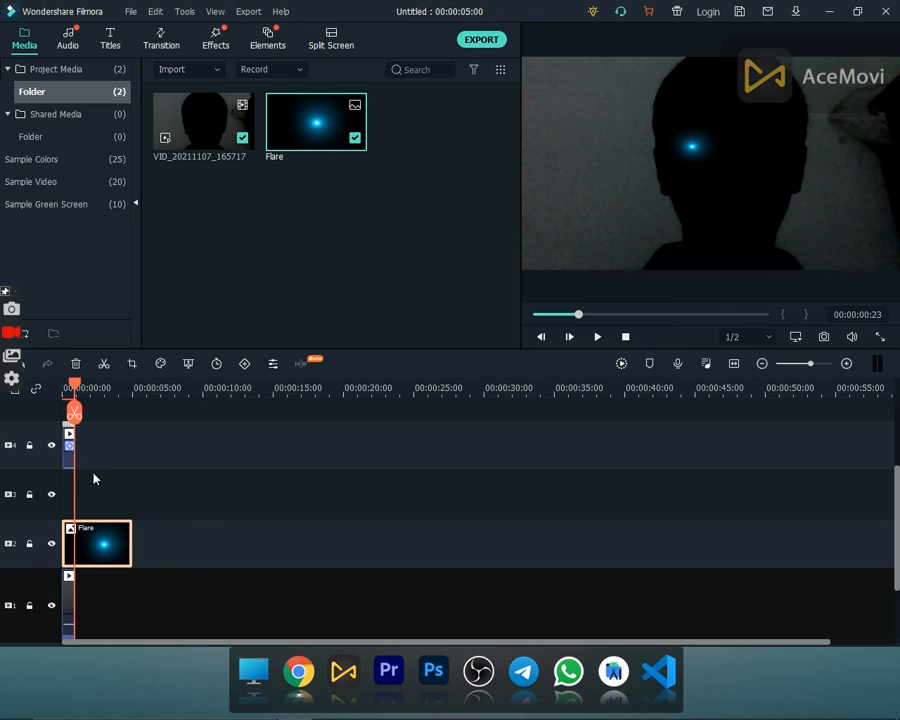
pyautogui.click(73, 415)
pyautogui.press('Delete')
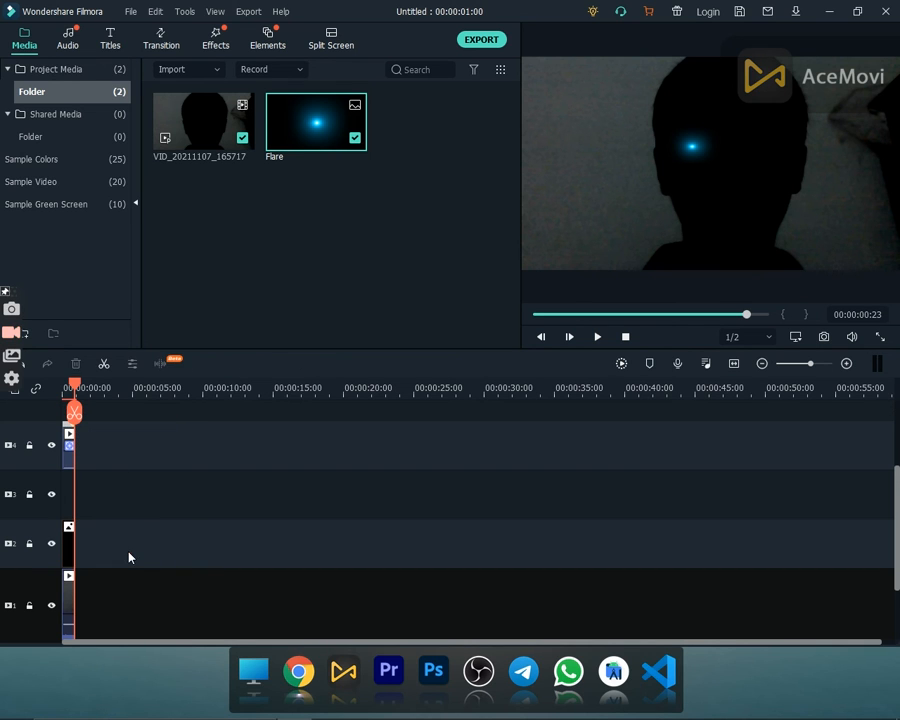
# - Shrink the second Flare at 00:00:00:00, position it over the head's other eye, and play the result
pyautogui.moveTo(77, 389); pyautogui.dragTo(47, 390)
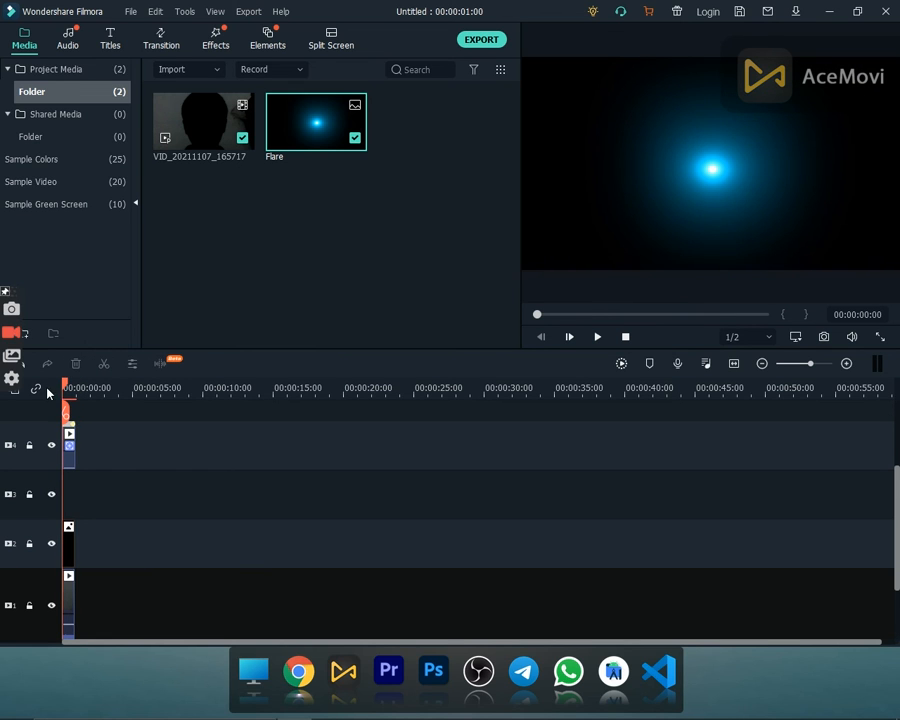
pyautogui.click(805, 137)
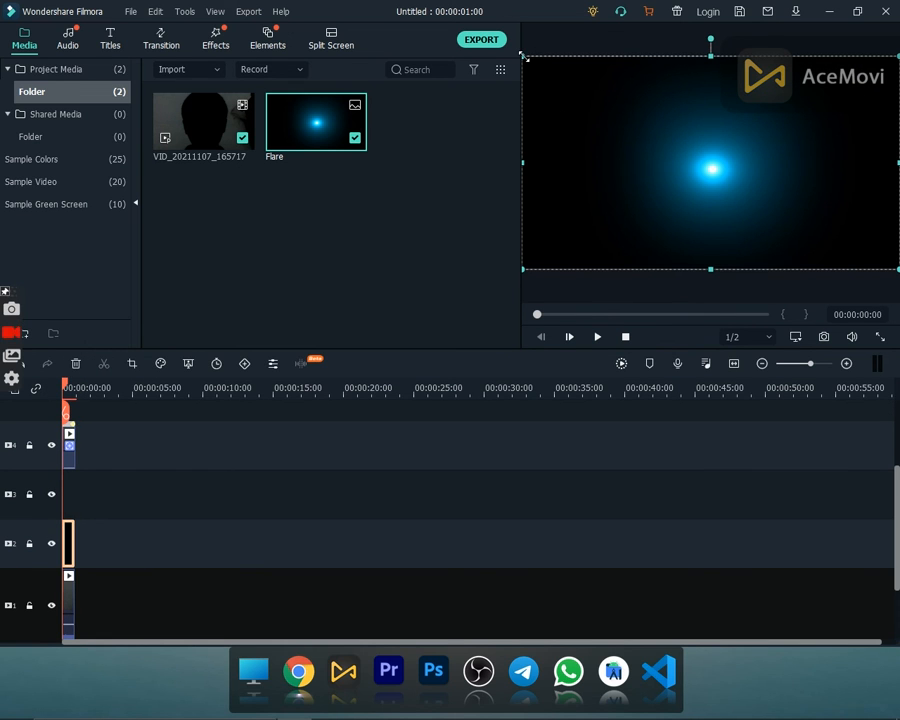
pyautogui.moveTo(524, 57); pyautogui.dragTo(786, 205)
pyautogui.moveTo(858, 248); pyautogui.dragTo(751, 131)
pyautogui.click(806, 194)
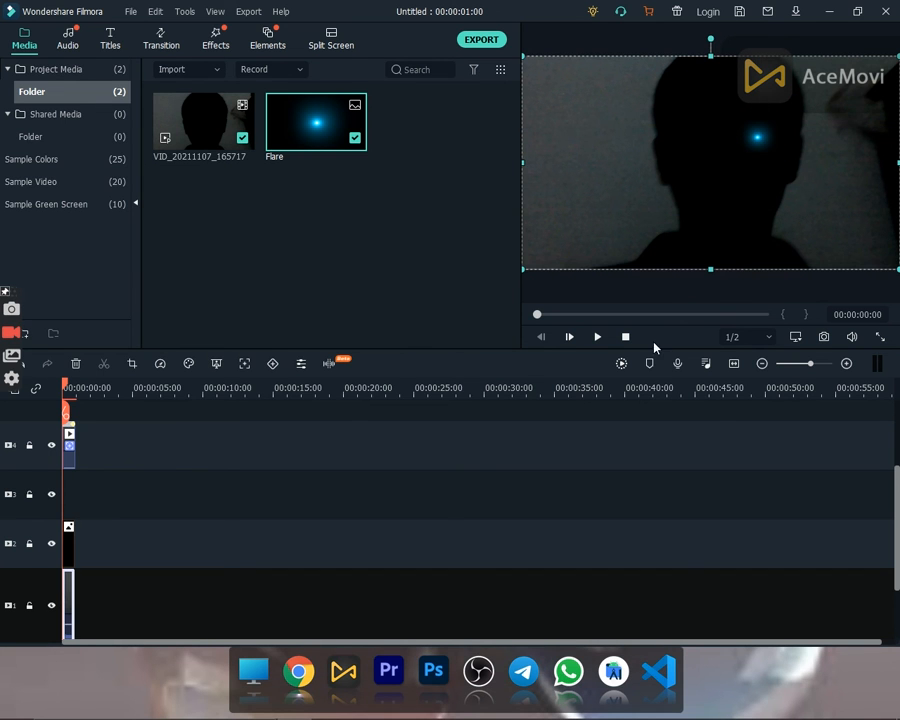
pyautogui.click(597, 337)
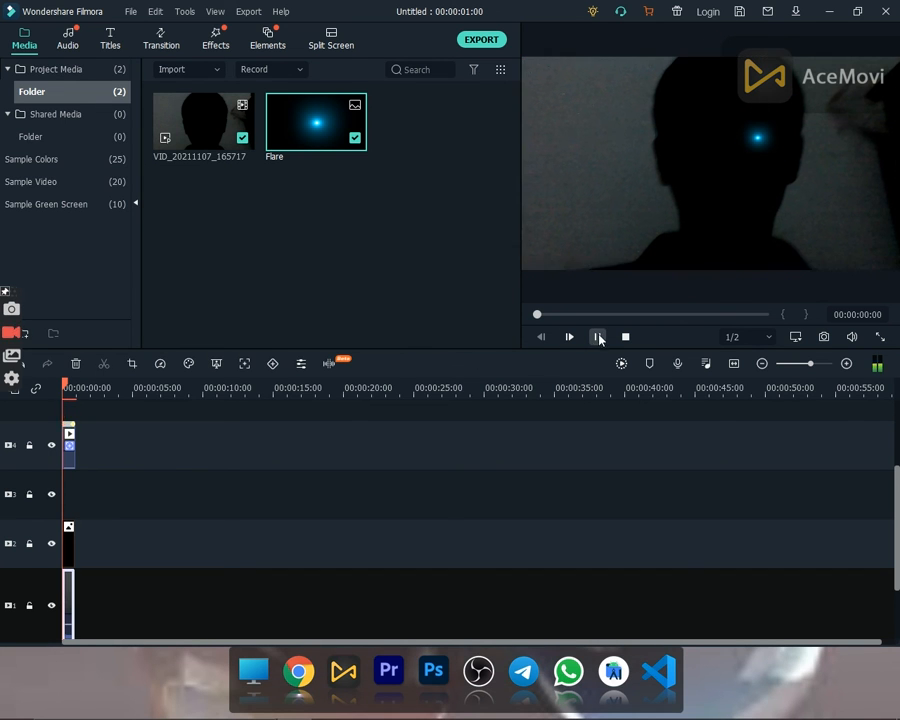
pyautogui.click(64, 388)
# - Move the second Flare to track 3 and the untracked webcam copy to track 2
pyautogui.click(69, 545)
pyautogui.scroll(-2, 115, 522)
pyautogui.moveTo(69, 482); pyautogui.dragTo(112, 482)
pyautogui.moveTo(69, 545); pyautogui.dragTo(70, 482)
pyautogui.moveTo(111, 482); pyautogui.dragTo(70, 432)
# - Play the timeline from the start to check how the two flares display, and return to the beginning
pyautogui.click(597, 337)
pyautogui.scroll(2, 72, 440)
pyautogui.click(64, 388)
pyautogui.scroll(3, 75, 471)
pyautogui.click(597, 337)
pyautogui.scroll(-2, 303, 467)
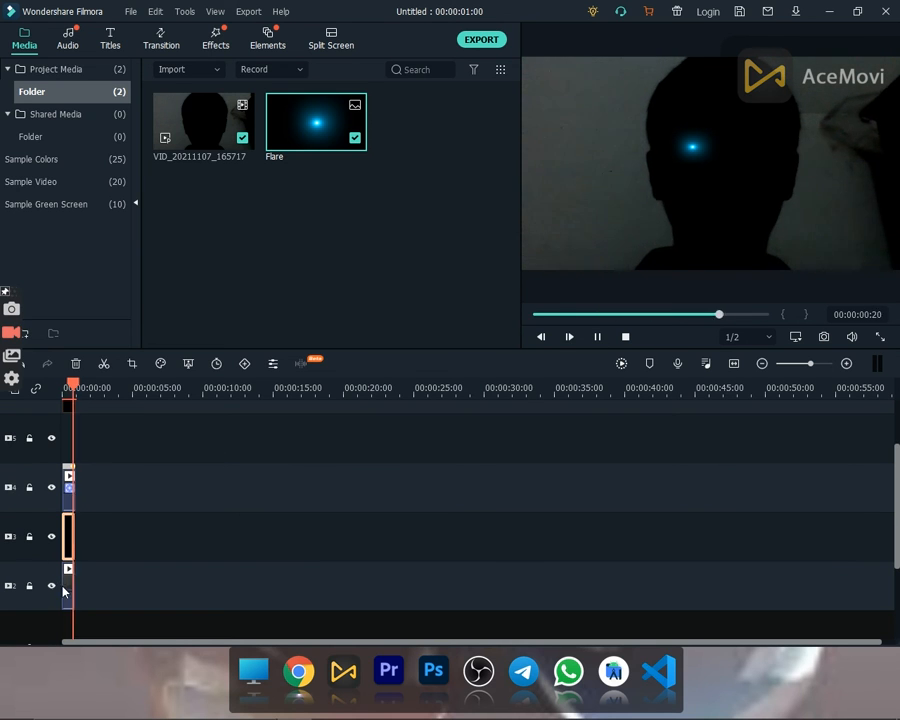
pyautogui.moveTo(762, 316); pyautogui.dragTo(515, 328)
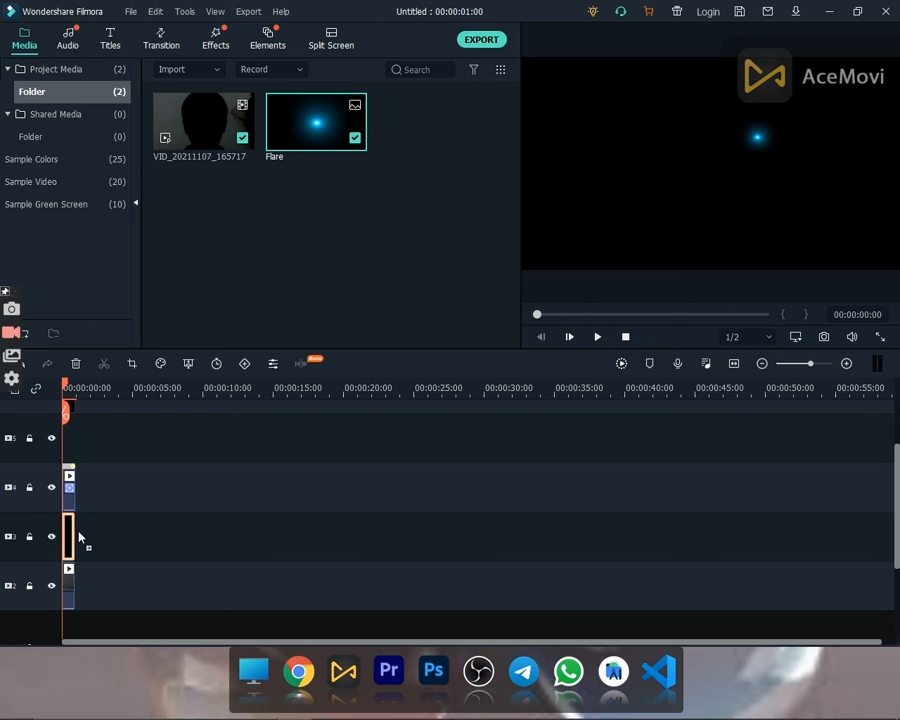
# - Try shifting the second Flare slightly later on track 3 and play the timeline from the start
pyautogui.moveTo(80, 537); pyautogui.dragTo(85, 536)
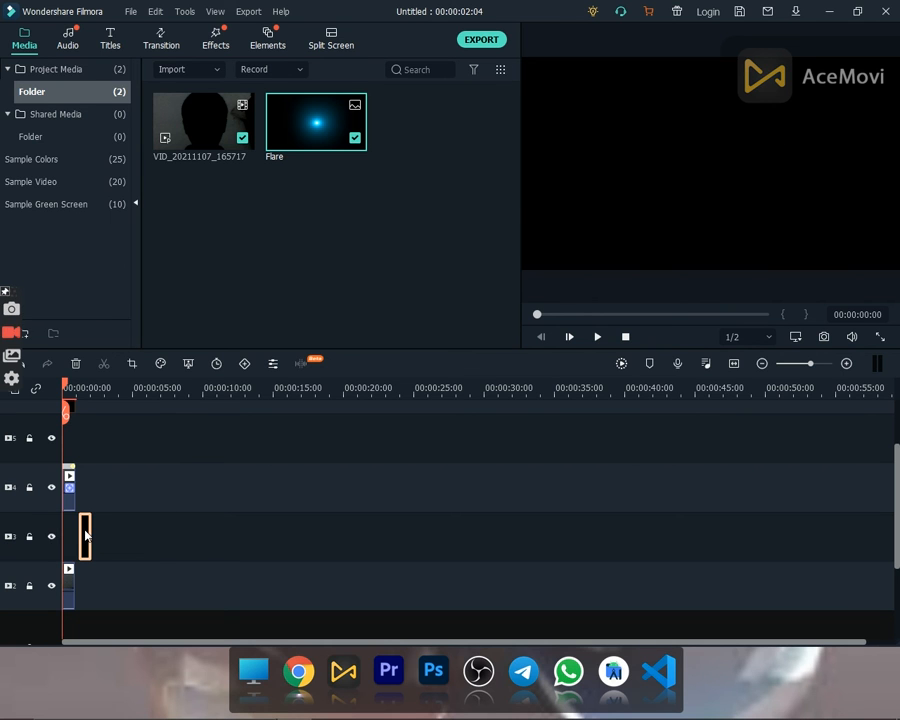
pyautogui.click(597, 337)
pyautogui.moveTo(88, 537); pyautogui.dragTo(73, 534)
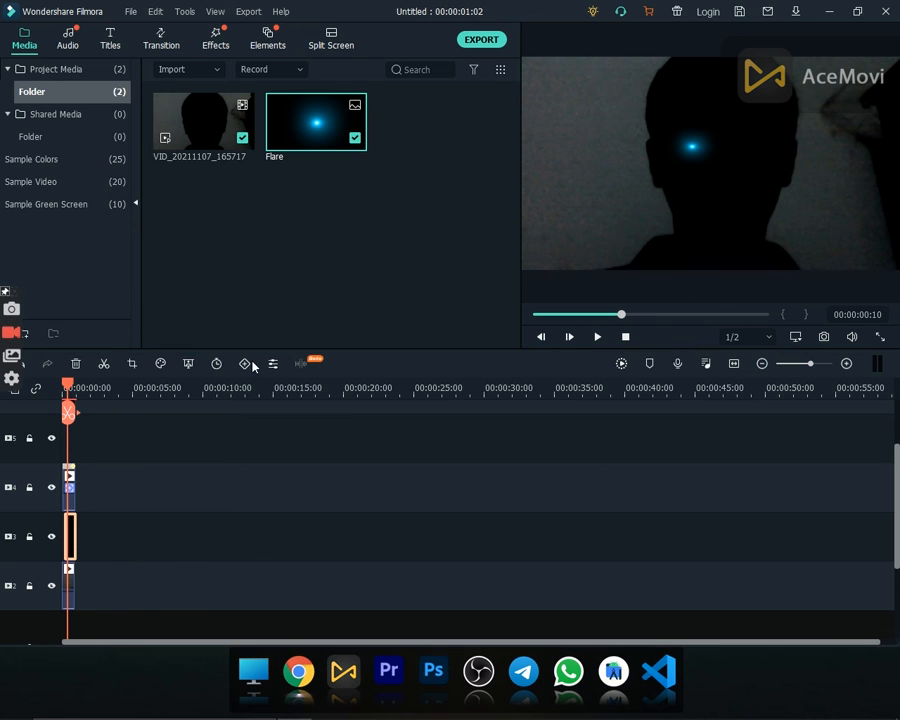
pyautogui.moveTo(76, 397); pyautogui.dragTo(63, 397)
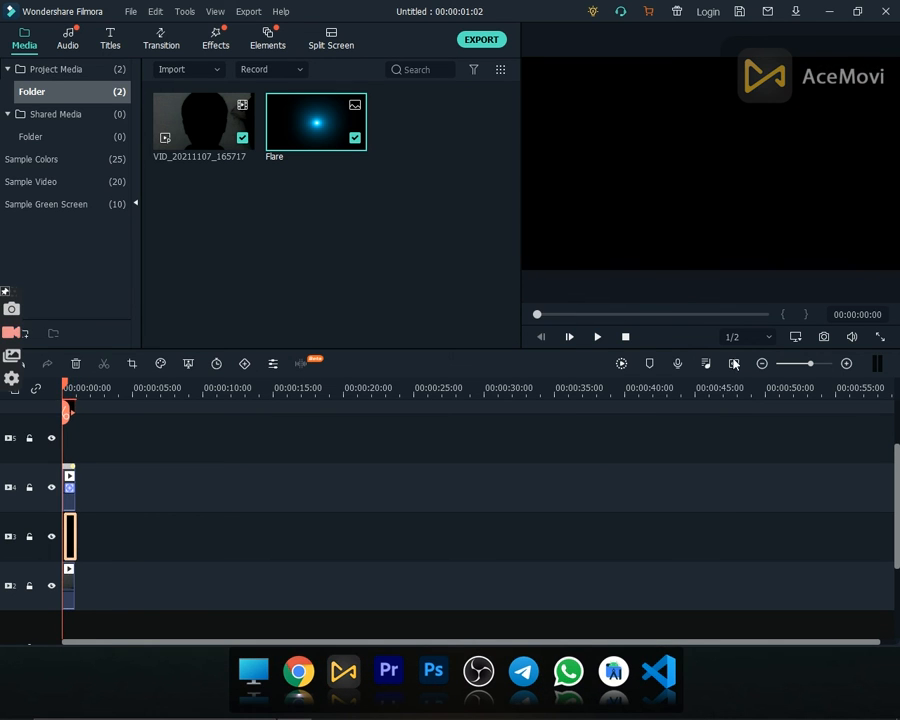
pyautogui.click(598, 337)
pyautogui.click(600, 337)
# - Move the second Flare to the start of track 5, above the tracked webcam clip, and return the playhead to 00:00:00:00
pyautogui.moveTo(69, 530); pyautogui.dragTo(67, 446)
pyautogui.moveTo(77, 391); pyautogui.dragTo(55, 400)
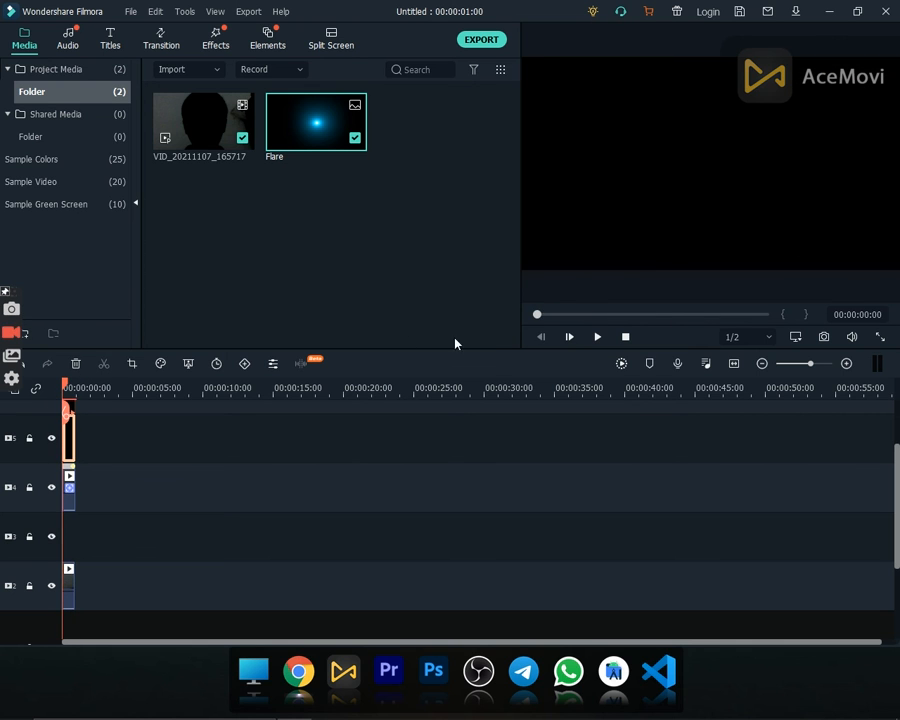
# - Play the timeline from the start and align the second Flare with its eye at 00:00:00:21
pyautogui.click(596, 336)
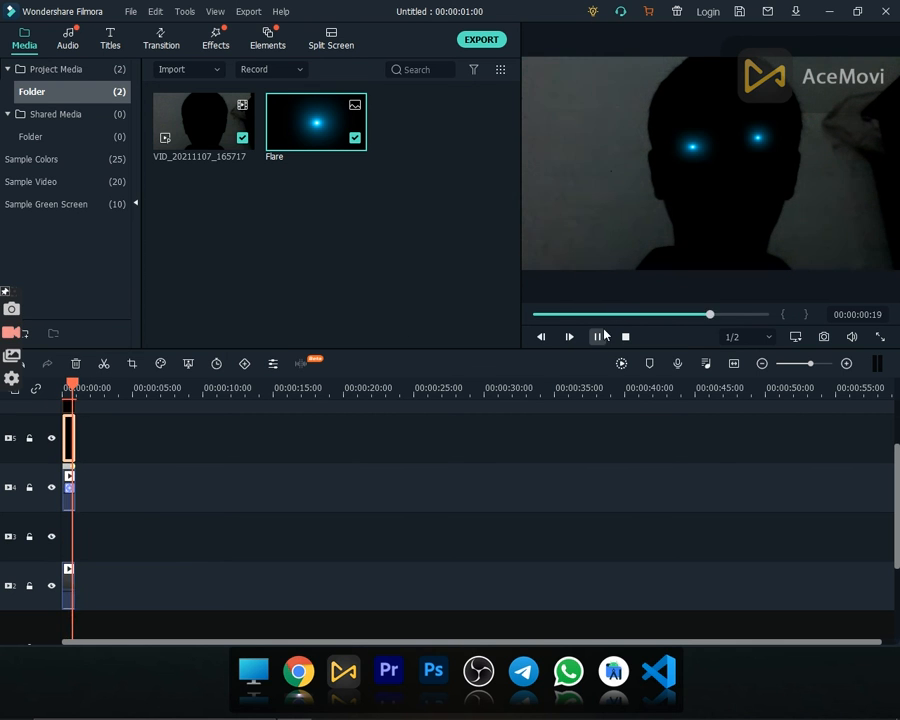
pyautogui.moveTo(759, 143)
pyautogui.mouseDown()
pyautogui.moveTo(758, 157)
pyautogui.moveTo(757, 145)
pyautogui.mouseUp()
pyautogui.click(766, 242)
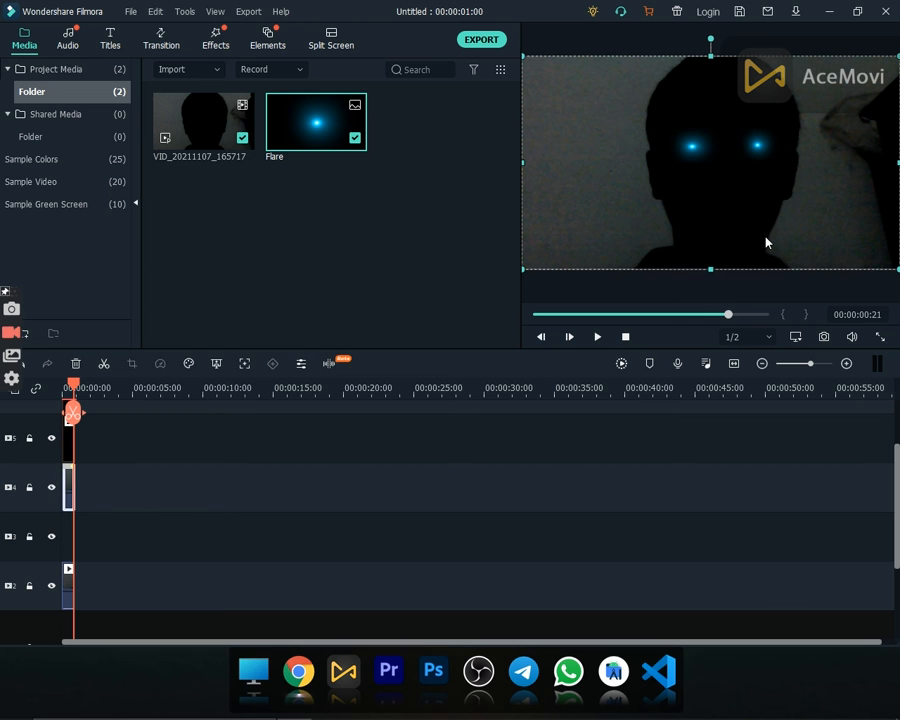
pyautogui.click(763, 281)
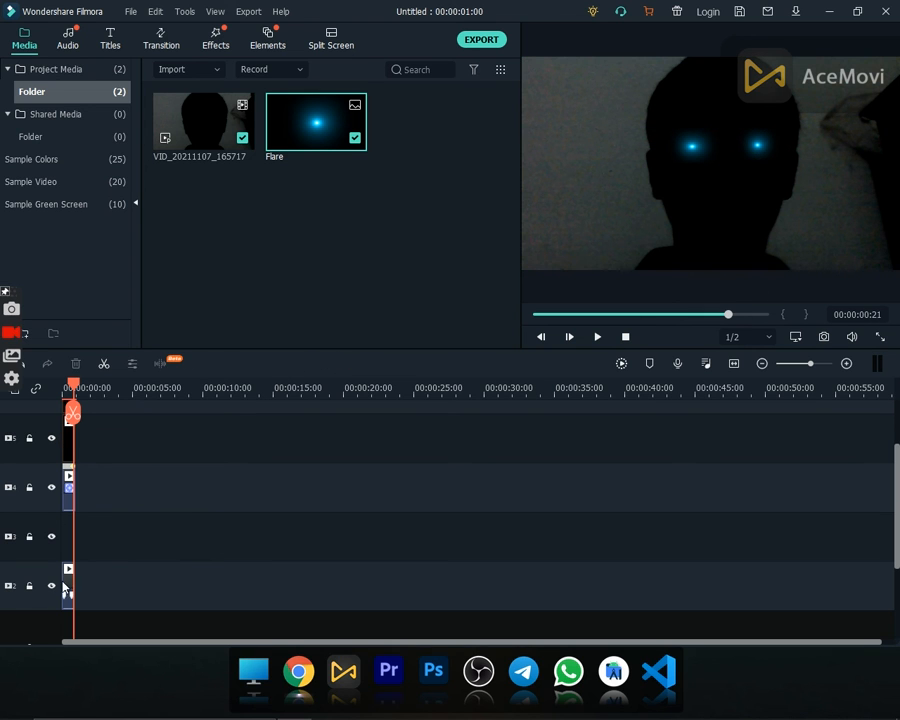
# - Run Motion Tracking on the webcam clip on track 2 and link the Flare to it
pyautogui.doubleClick(69, 582)
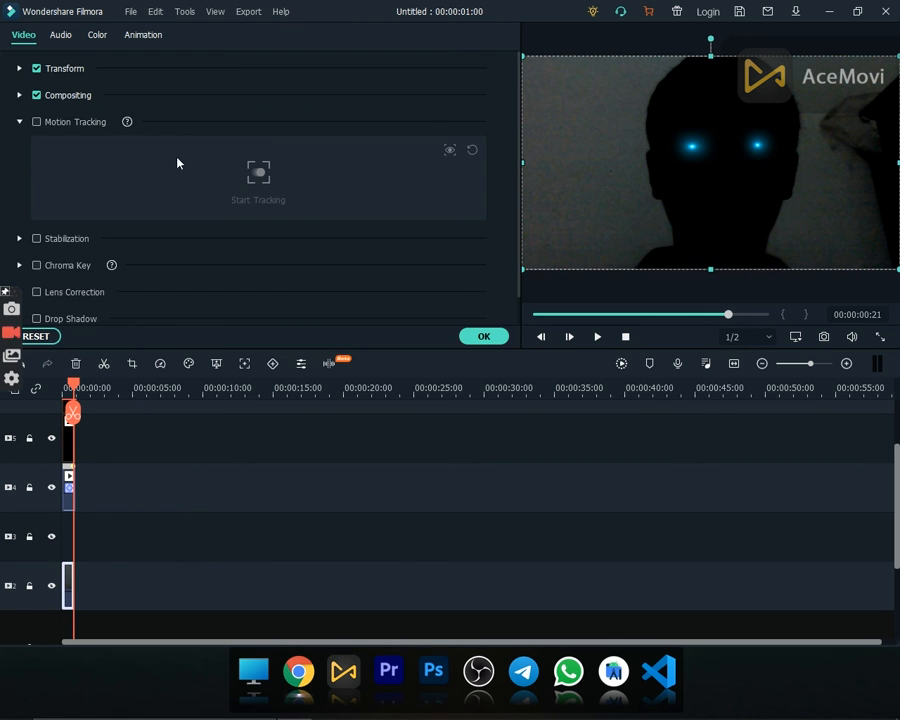
pyautogui.click(60, 124)
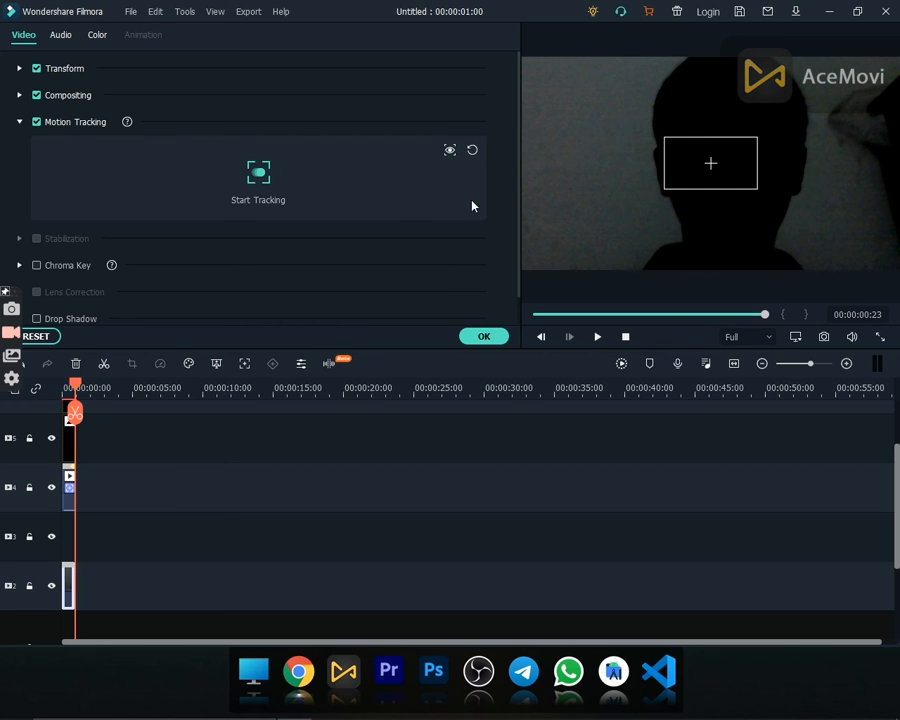
pyautogui.click(271, 200)
pyautogui.click(273, 203)
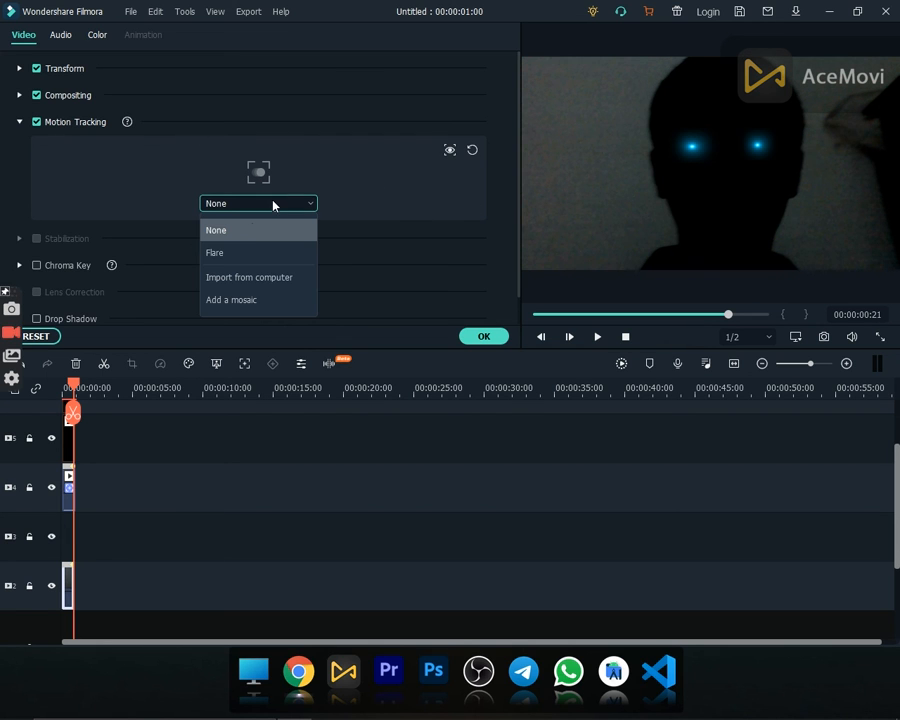
pyautogui.click(208, 256)
pyautogui.click(486, 338)
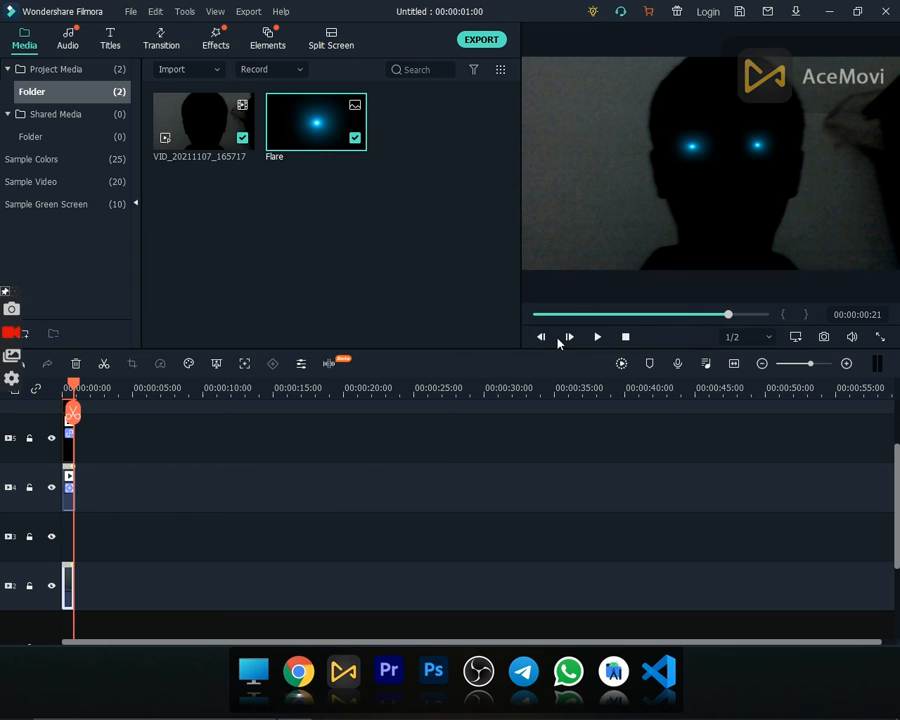
# - Play the timeline from the start and reposition both flares over the eyes at 00:00:01:00
pyautogui.moveTo(728, 314); pyautogui.dragTo(503, 320)
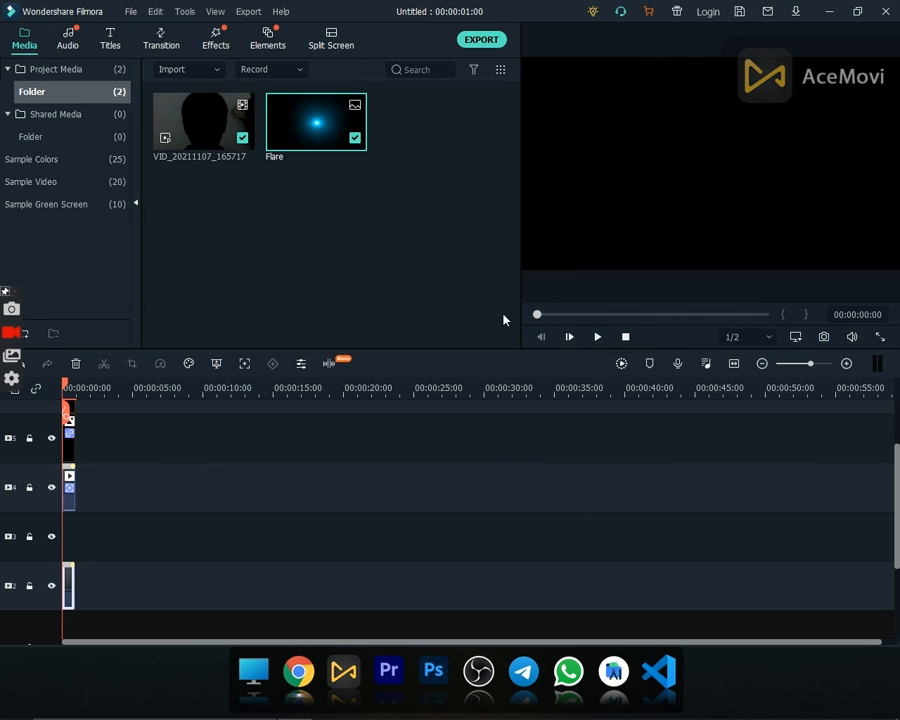
pyautogui.click(600, 341)
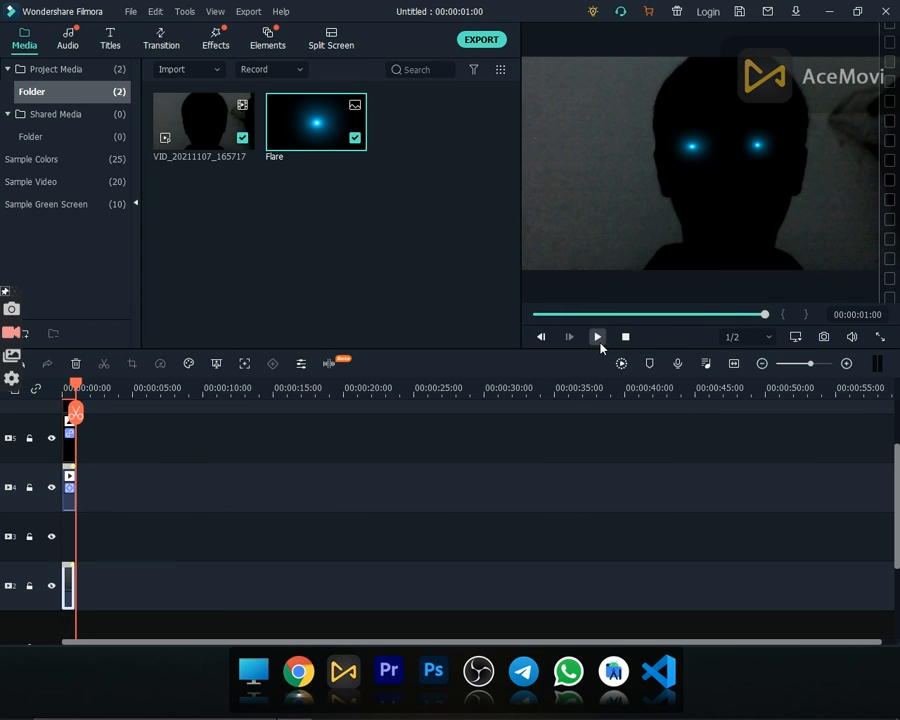
pyautogui.moveTo(700, 147); pyautogui.dragTo(763, 162)
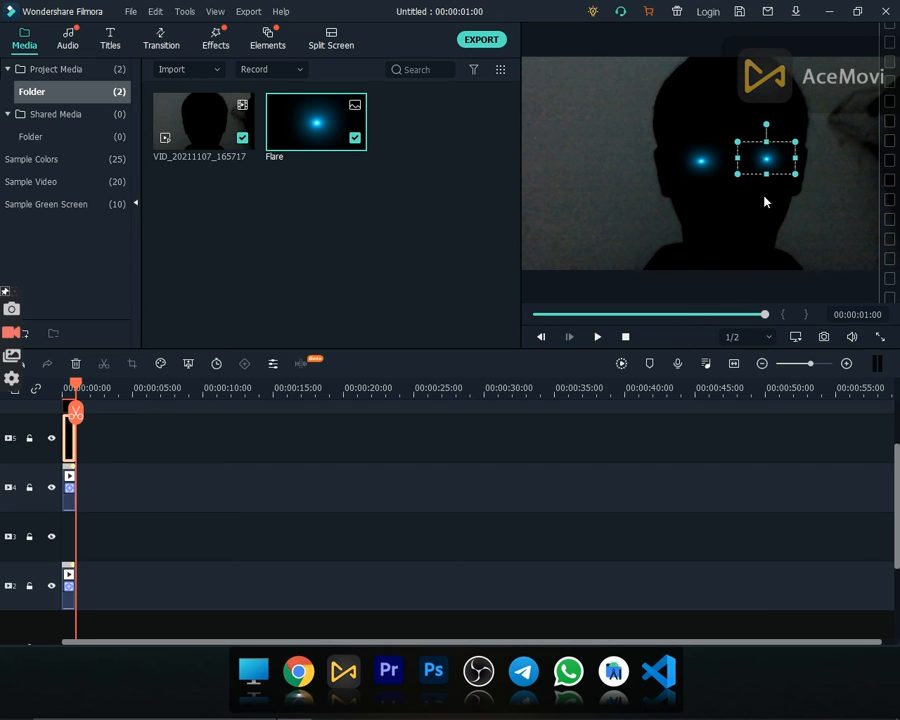
pyautogui.click(789, 248)
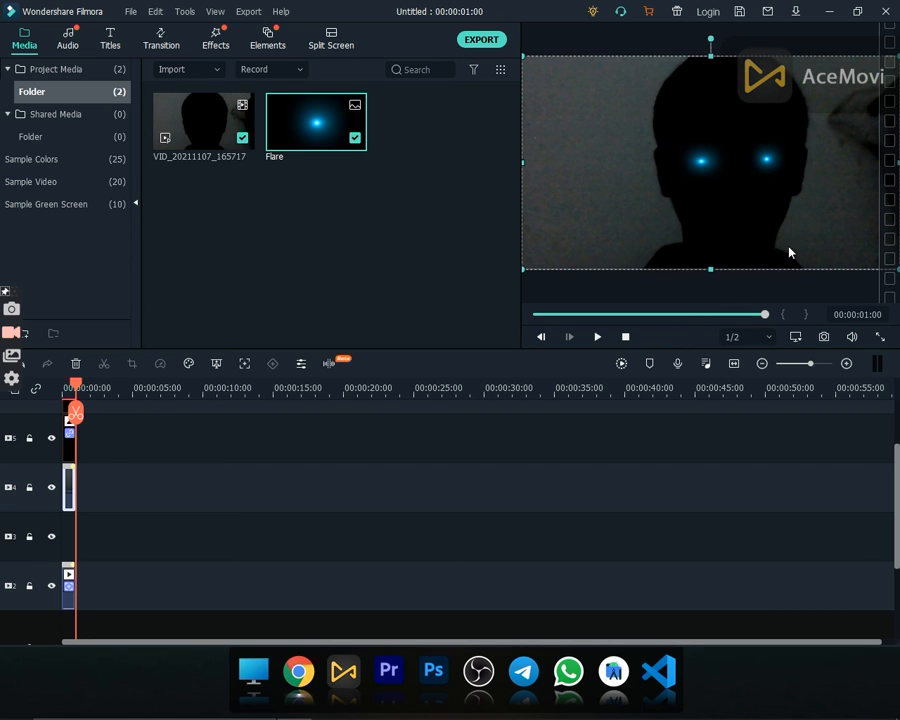
pyautogui.click(598, 337)
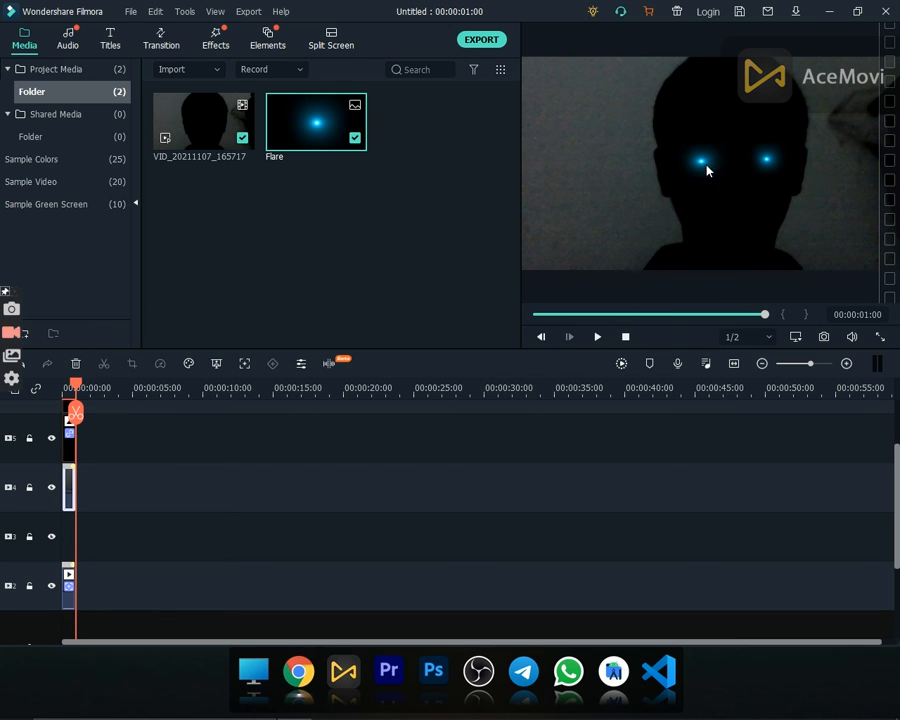
# - Add the Lightning green-screen sample at the start of track 7, trimmed to end at 00:00:01:00, and return the playhead to the start
pyautogui.click(66, 207)
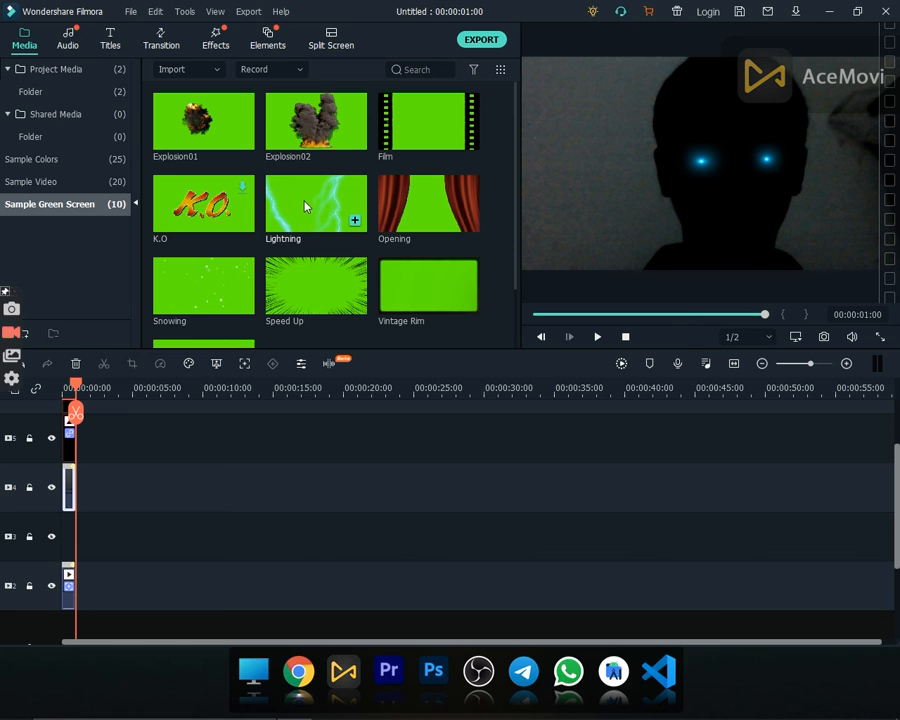
pyautogui.scroll(2, 201, 537)
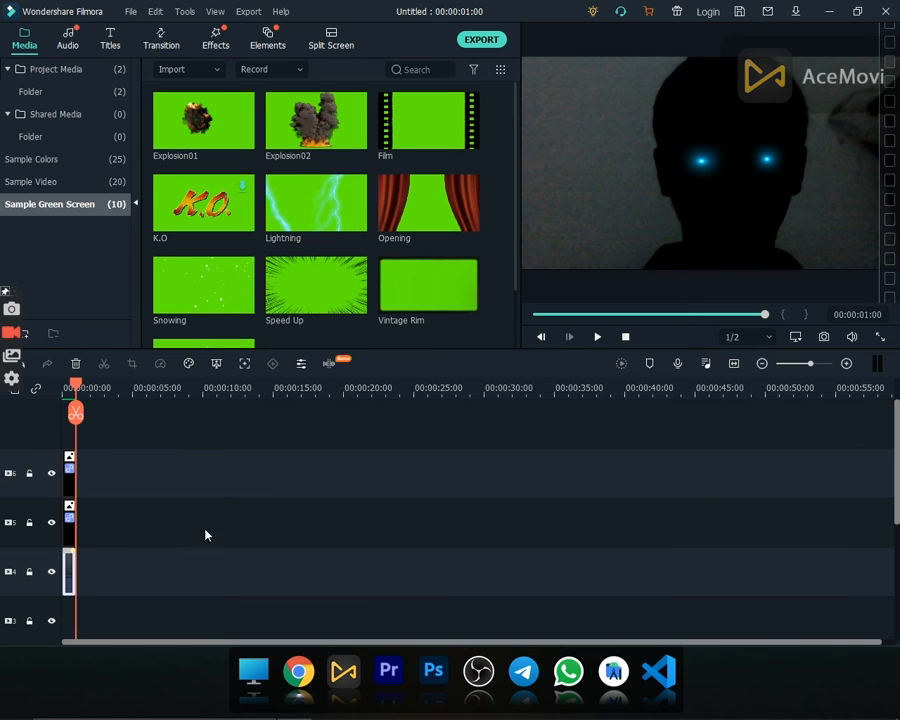
pyautogui.moveTo(283, 203); pyautogui.dragTo(60, 432)
pyautogui.press('Delete')
pyautogui.moveTo(72, 388); pyautogui.dragTo(61, 394)
pyautogui.click(74, 480)
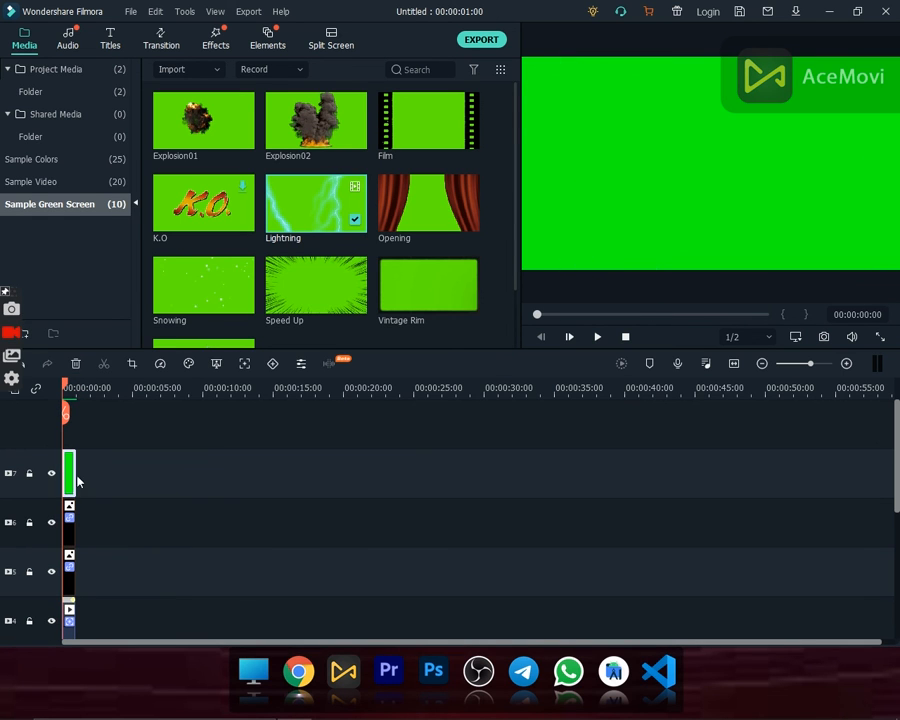
pyautogui.doubleClick(71, 480)
pyautogui.scroll(-2, 96, 592)
pyautogui.click(484, 337)
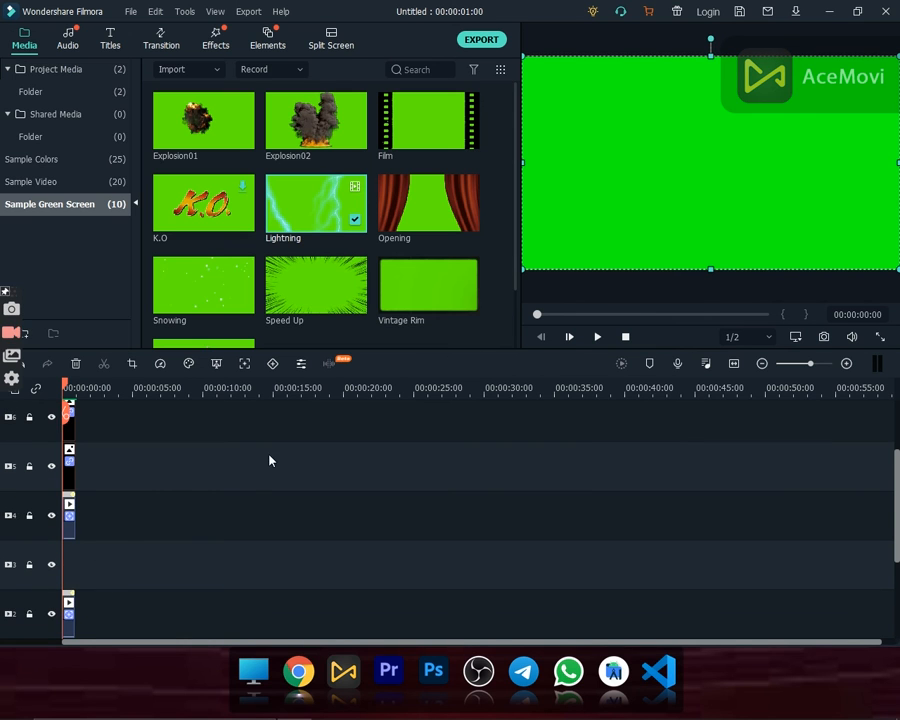
# - Enable Chroma Key on the webcam clip on track 2, sampling the green in the preview as the key colour
pyautogui.scroll(1, 126, 528)
pyautogui.scroll(-1, 80, 582)
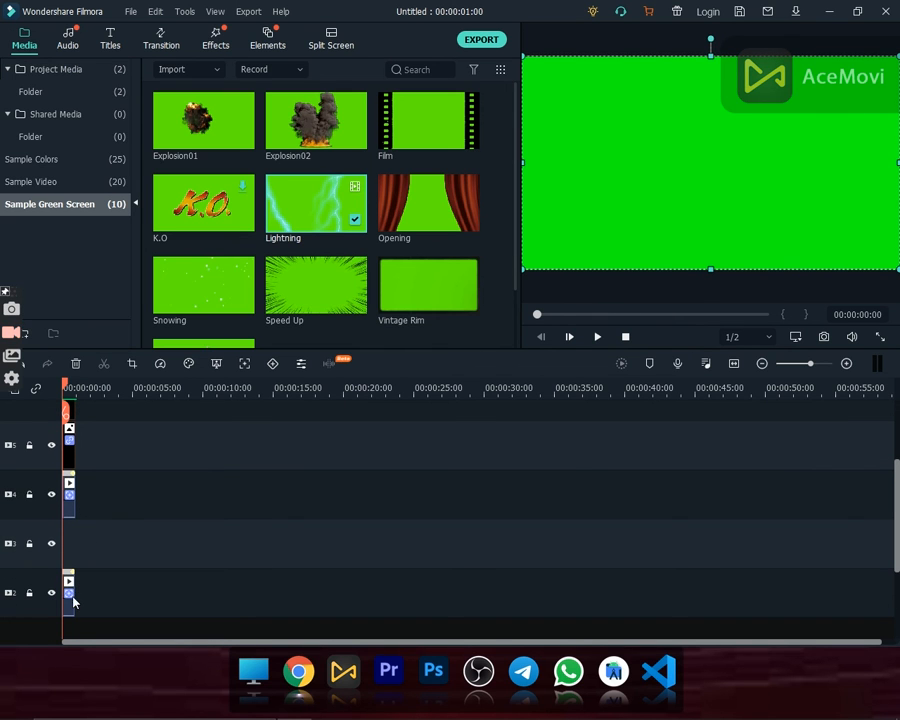
pyautogui.click(68, 610)
pyautogui.doubleClick(68, 608)
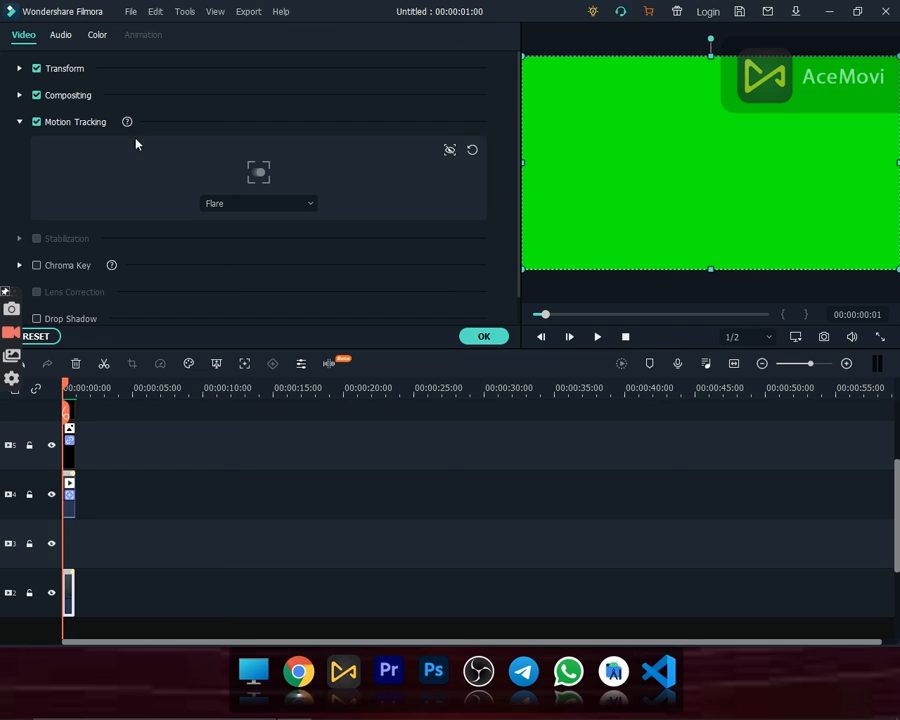
pyautogui.click(37, 265)
pyautogui.scroll(-2, 182, 311)
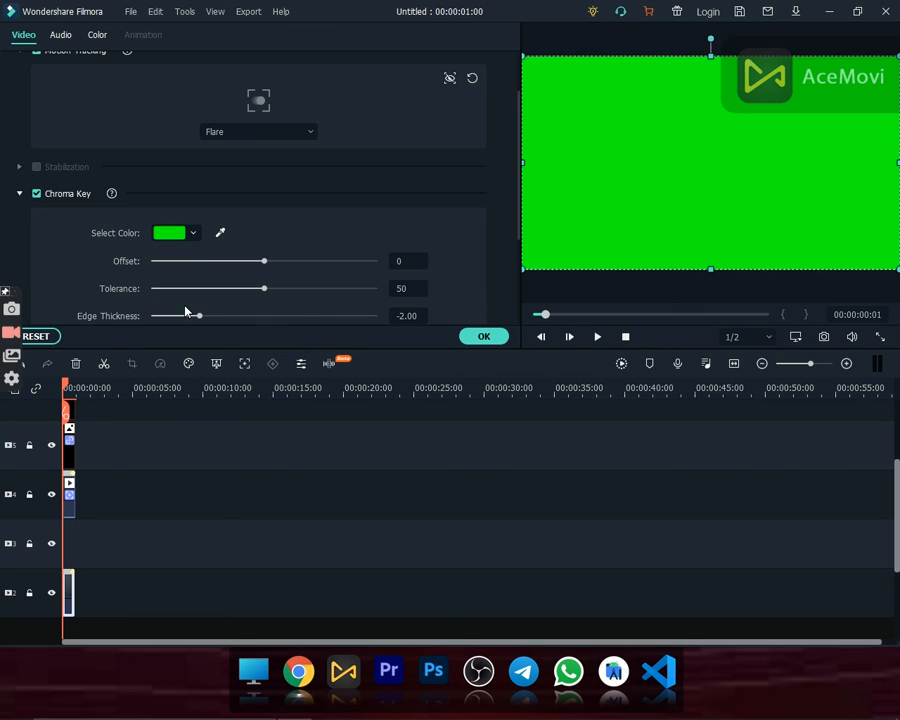
pyautogui.click(220, 236)
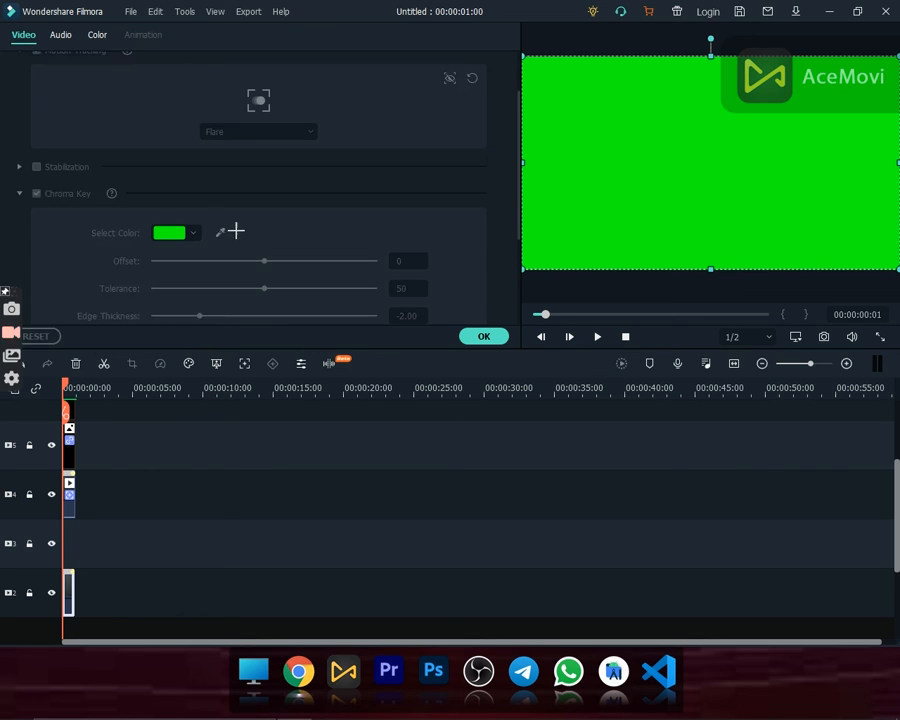
pyautogui.click(719, 168)
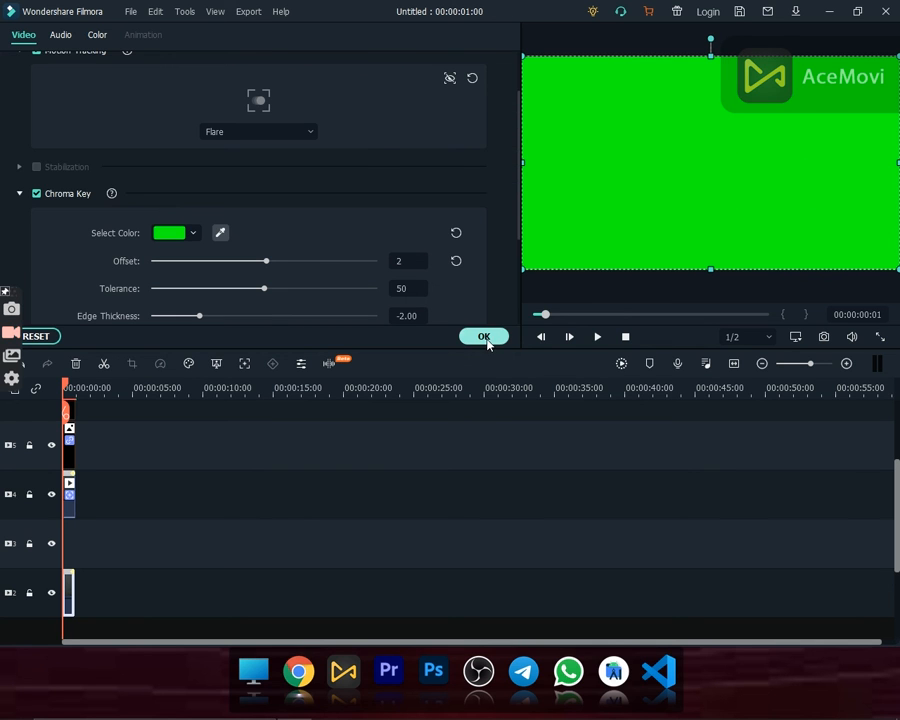
pyautogui.click(483, 336)
# - Enable Chroma Key on the Lightning clip on track 7 with the green key colour
pyautogui.scroll(2, 117, 489)
pyautogui.scroll(1, 98, 436)
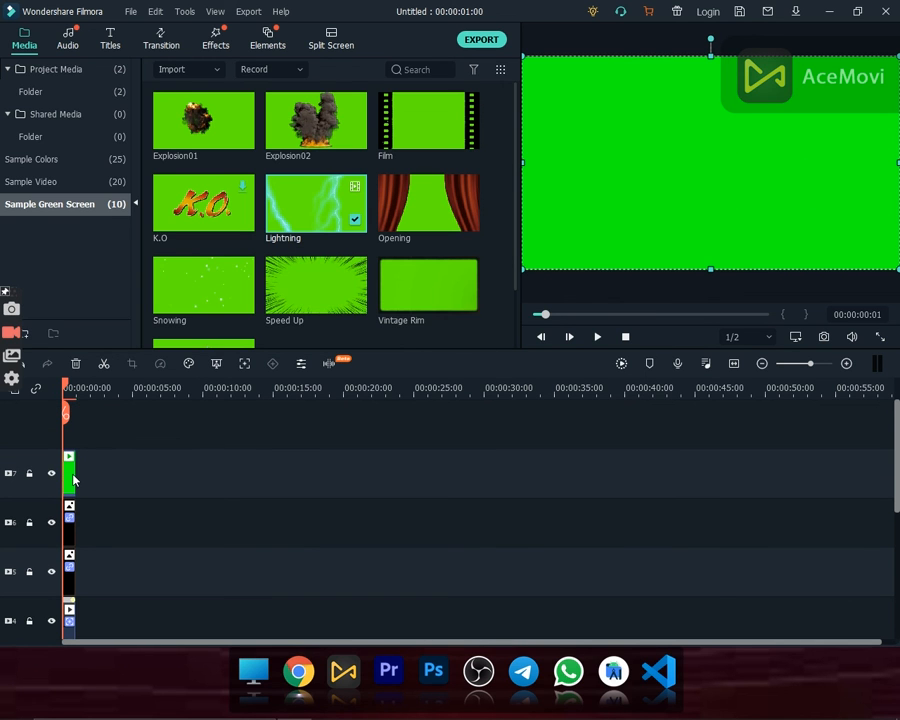
pyautogui.doubleClick(70, 474)
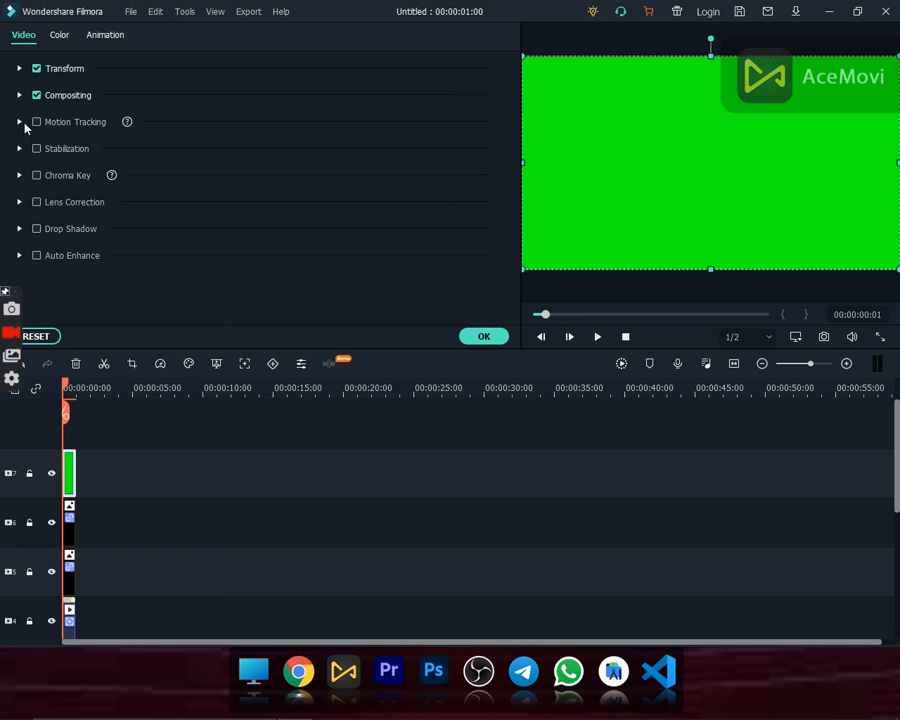
pyautogui.click(36, 175)
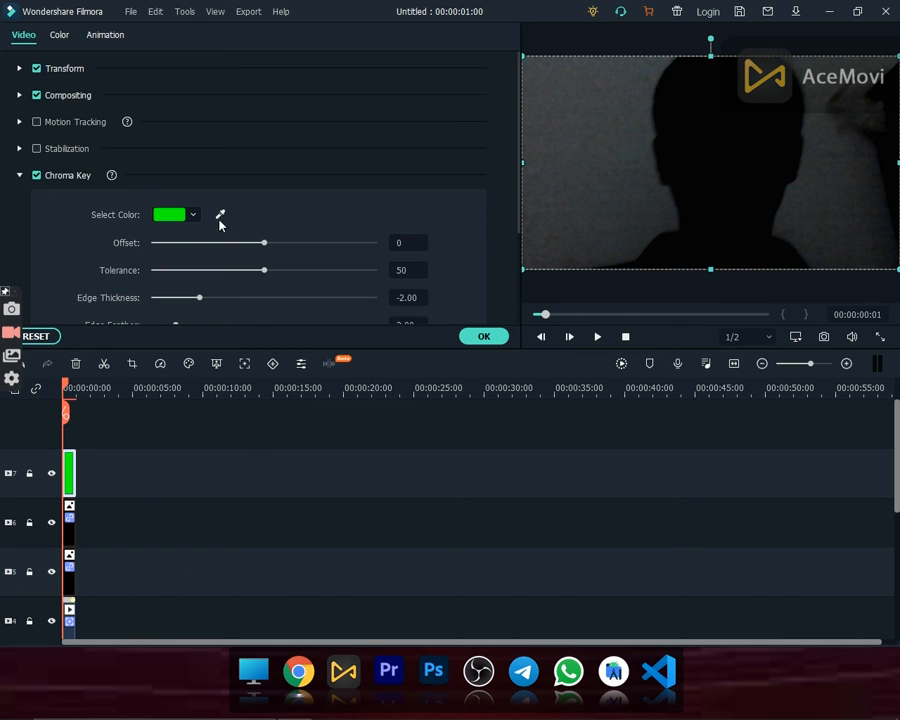
pyautogui.click(484, 337)
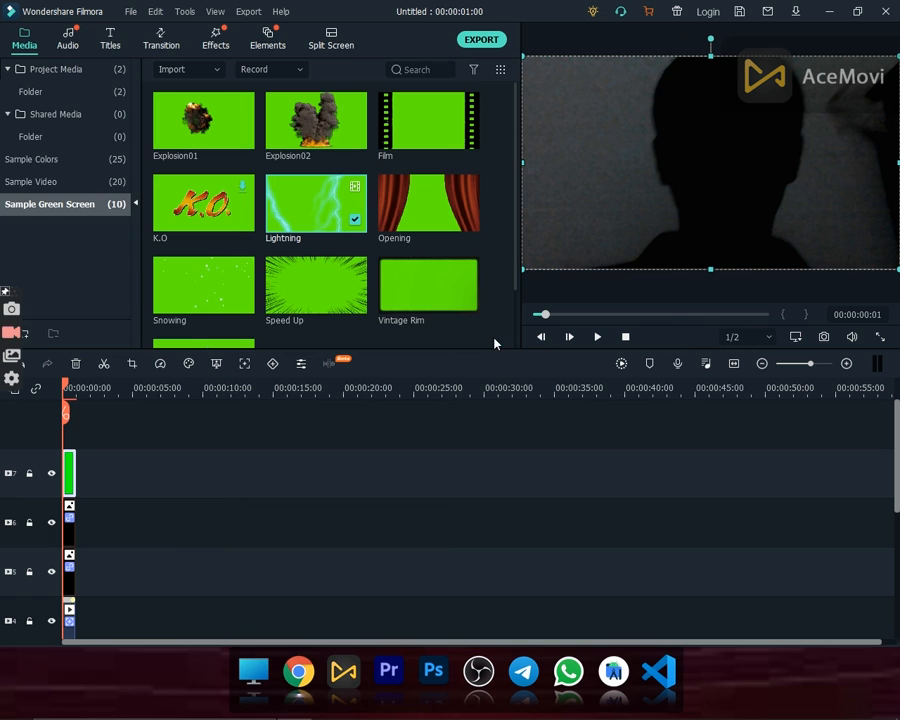
# - Play the composite to its end and shift the Lightning overlay slightly leftward in the frame
pyautogui.click(603, 338)
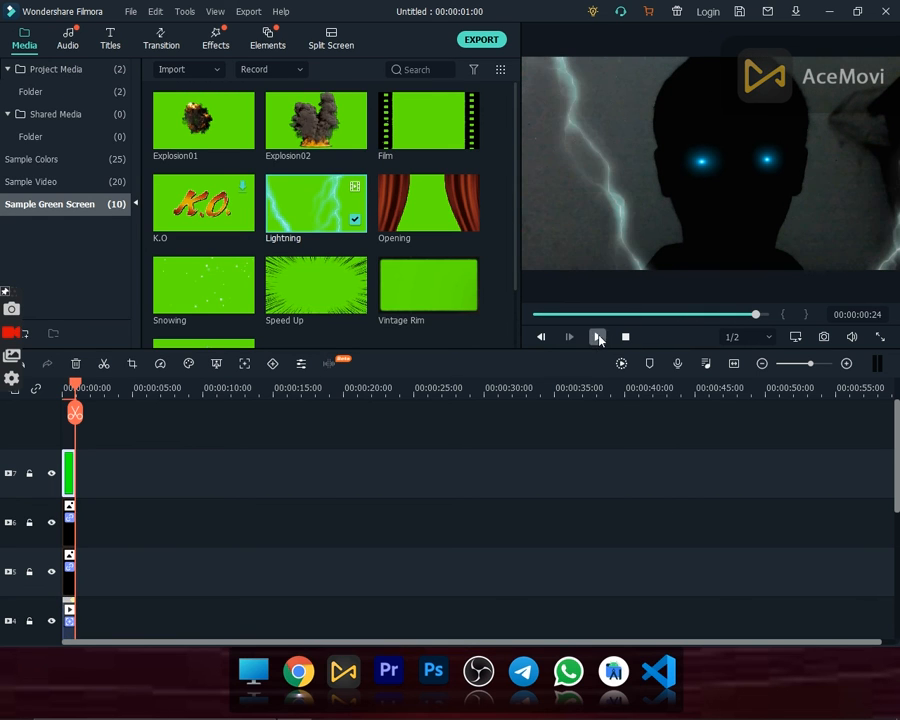
pyautogui.moveTo(767, 316)
pyautogui.mouseDown()
pyautogui.moveTo(568, 318)
pyautogui.moveTo(777, 303)
pyautogui.mouseUp()
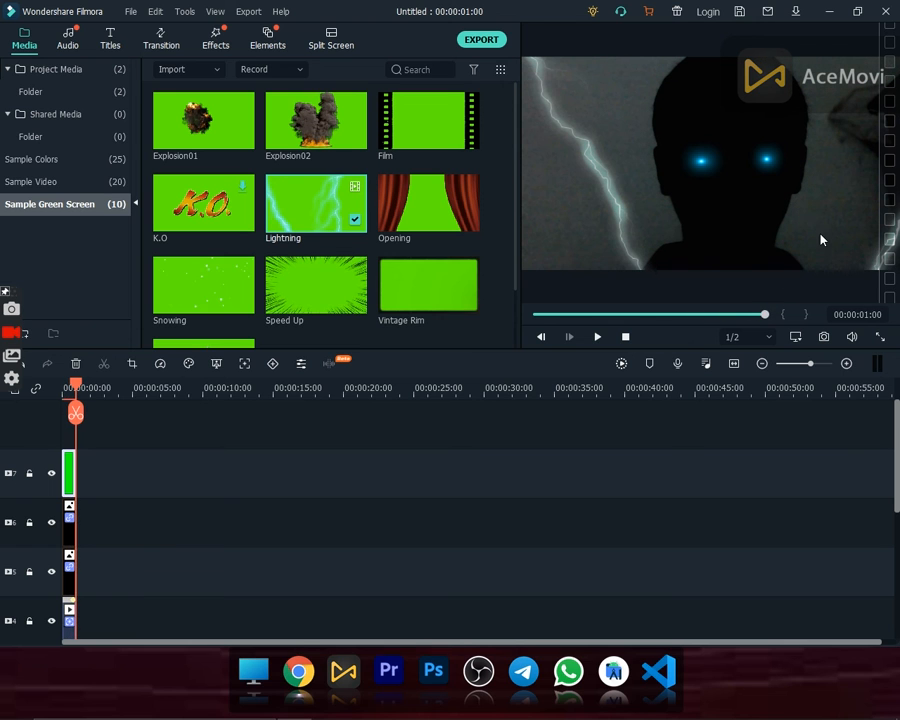
pyautogui.click(708, 165)
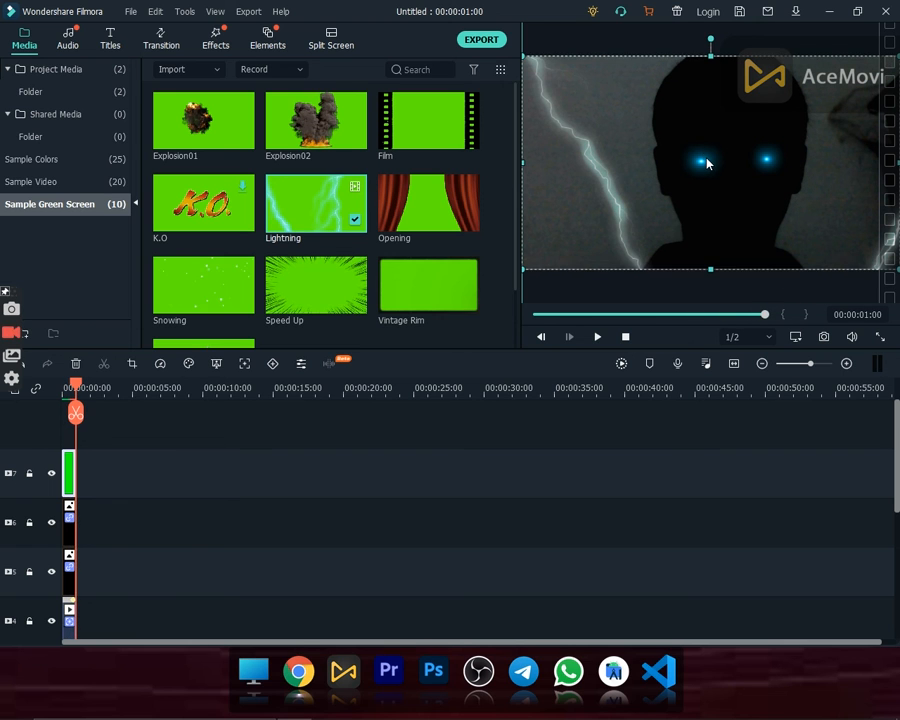
pyautogui.moveTo(703, 158); pyautogui.dragTo(688, 158)
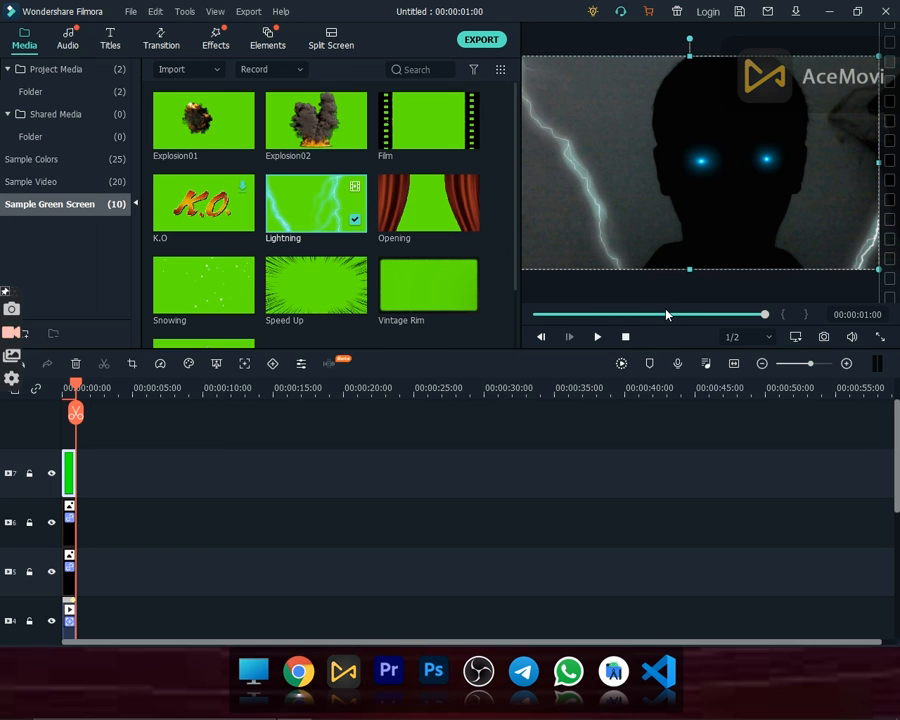
# - Play the timeline from the start to review the lightning and glowing eyes, and return to the beginning
pyautogui.moveTo(670, 319); pyautogui.dragTo(490, 321)
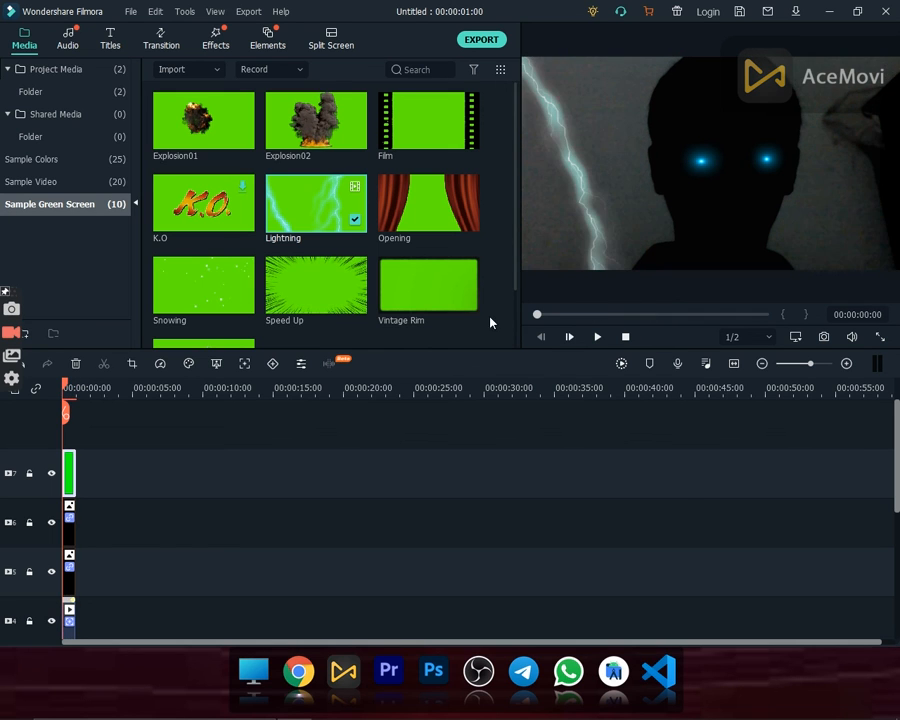
pyautogui.click(597, 337)
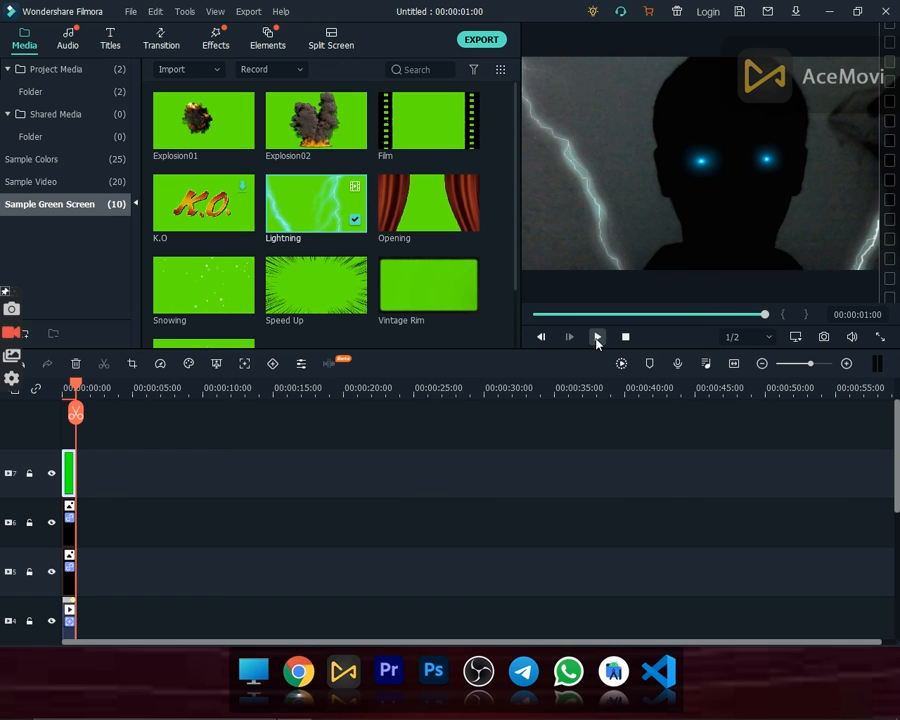
pyautogui.moveTo(764, 315); pyautogui.dragTo(538, 329)
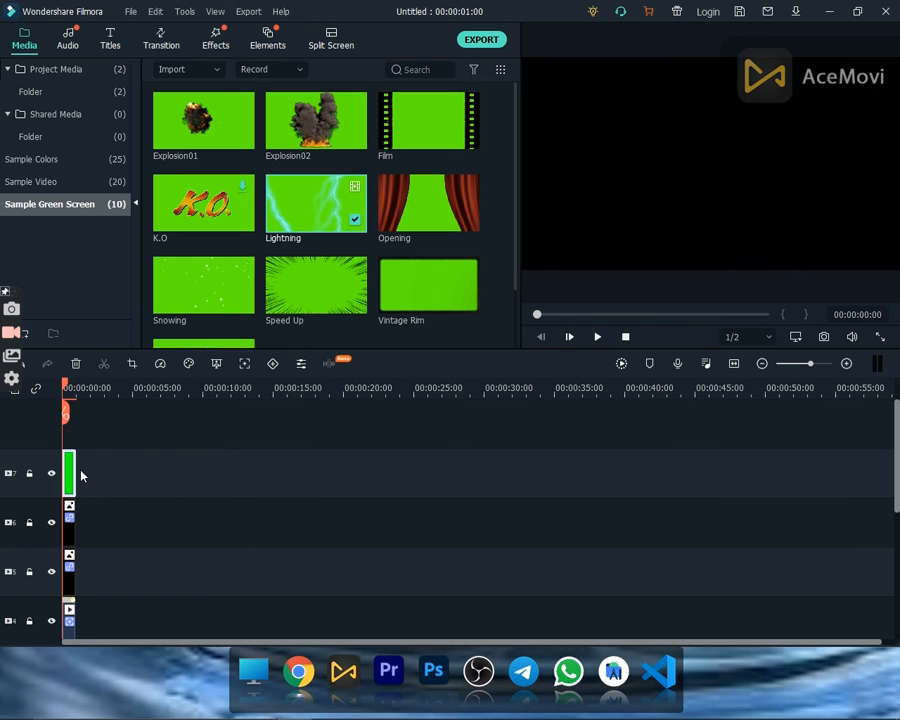
# - Extend the Flare clips on tracks 5 and 6 and the webcam clips on tracks 2 and 4 to over two seconds
pyautogui.moveTo(78, 469); pyautogui.dragTo(79, 476)
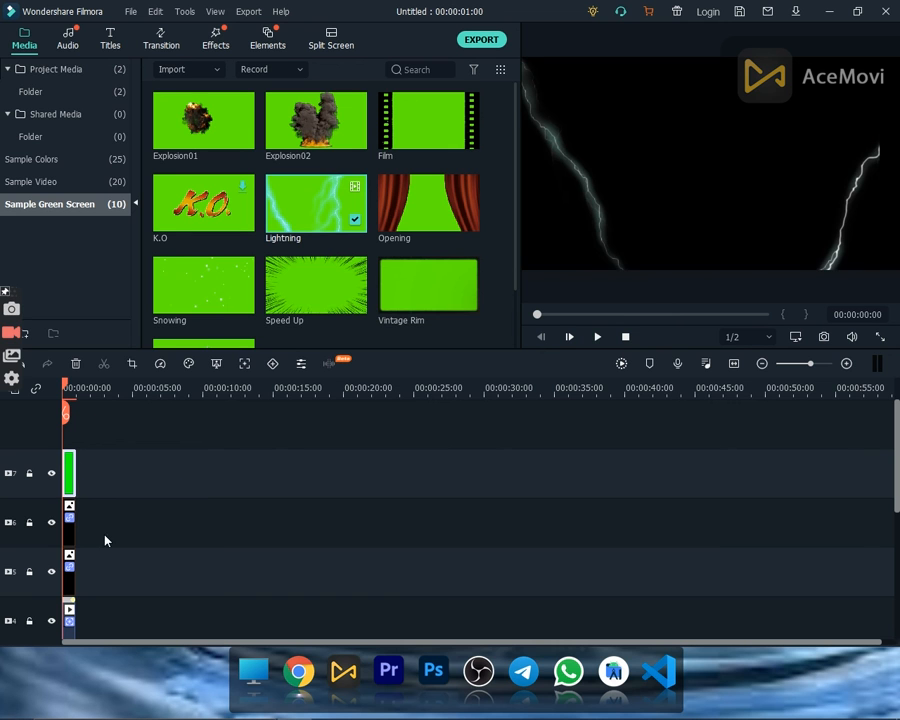
pyautogui.moveTo(75, 527); pyautogui.dragTo(102, 528)
pyautogui.moveTo(75, 568); pyautogui.dragTo(129, 571)
pyautogui.scroll(-1, 68, 560)
pyautogui.scroll(-4, 125, 560)
pyautogui.scroll(7, 129, 571)
# - Extend the Lightning clip on track 7 to about 00:00:02:18
pyautogui.moveTo(75, 479); pyautogui.dragTo(98, 484)
pyautogui.click(98, 508)
pyautogui.scroll(-2, 173, 530)
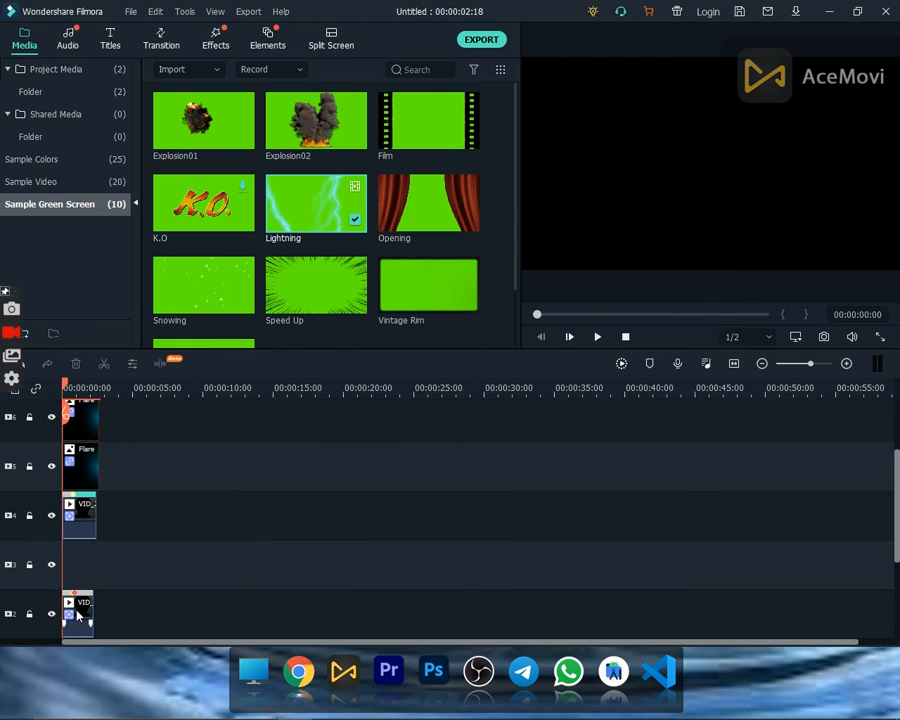
pyautogui.moveTo(78, 615)
pyautogui.mouseDown()
pyautogui.moveTo(70, 573)
pyautogui.moveTo(76, 612)
pyautogui.mouseUp()
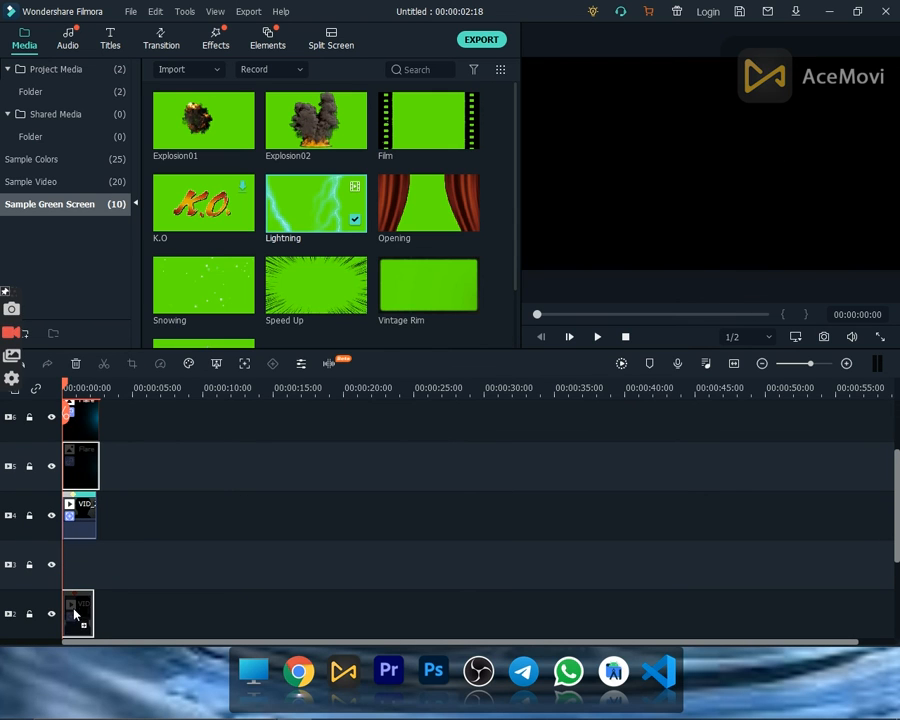
pyautogui.scroll(2, 248, 502)
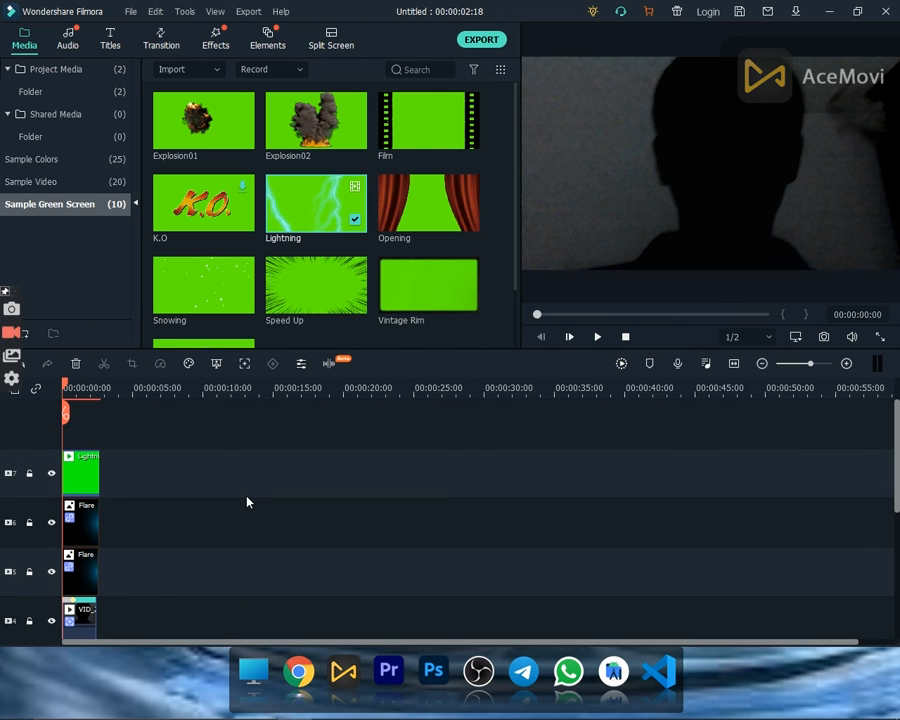
# - Play the lengthened composite from the start to its end to review the glowing eyes and lightning
pyautogui.click(597, 337)
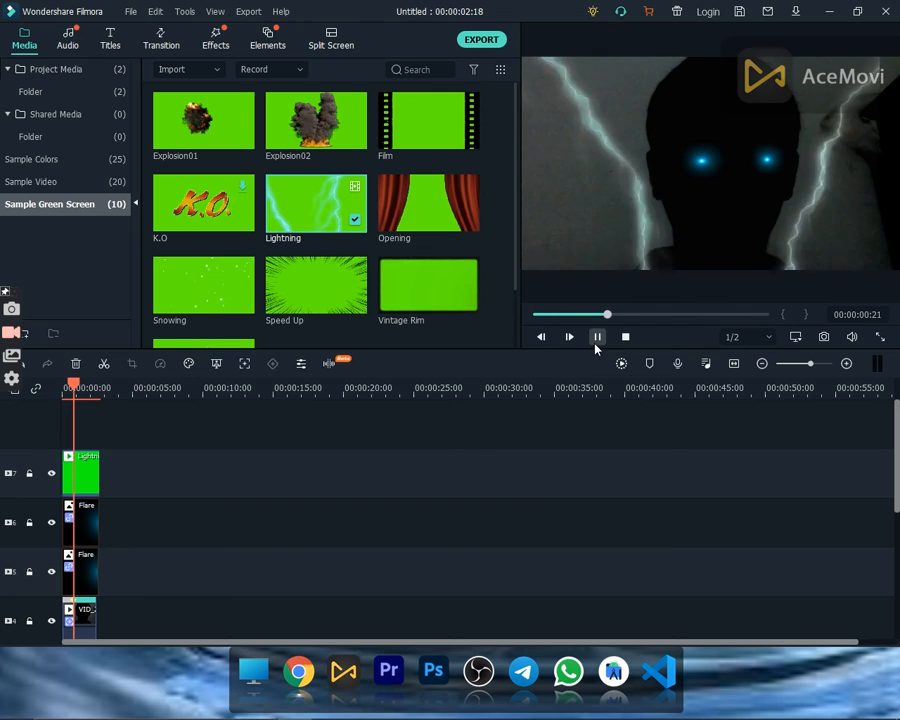
pyautogui.click(597, 338)
pyautogui.click(693, 168)
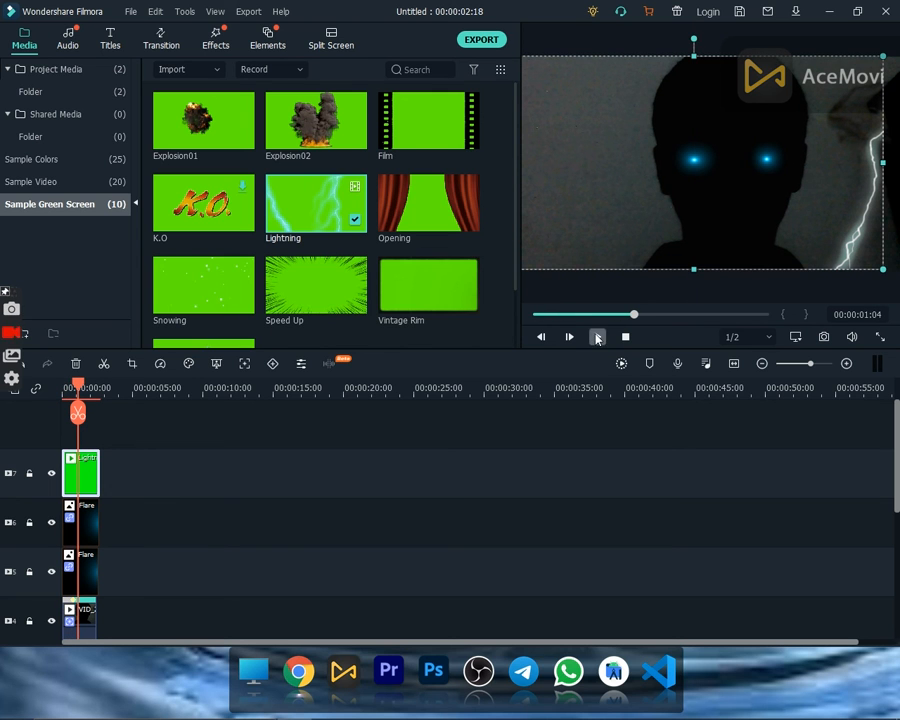
pyautogui.click(597, 338)
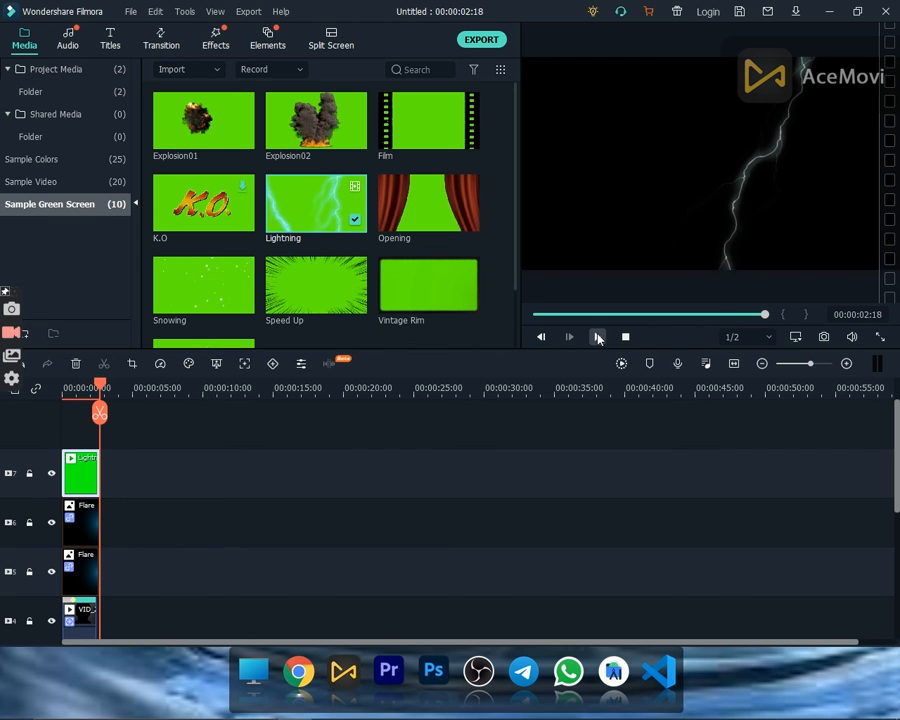
# - Split the Flare clips on tracks 6 and 5 and the webcam clip on track 4 at 00:00:02:08
pyautogui.moveTo(102, 385); pyautogui.dragTo(95, 386)
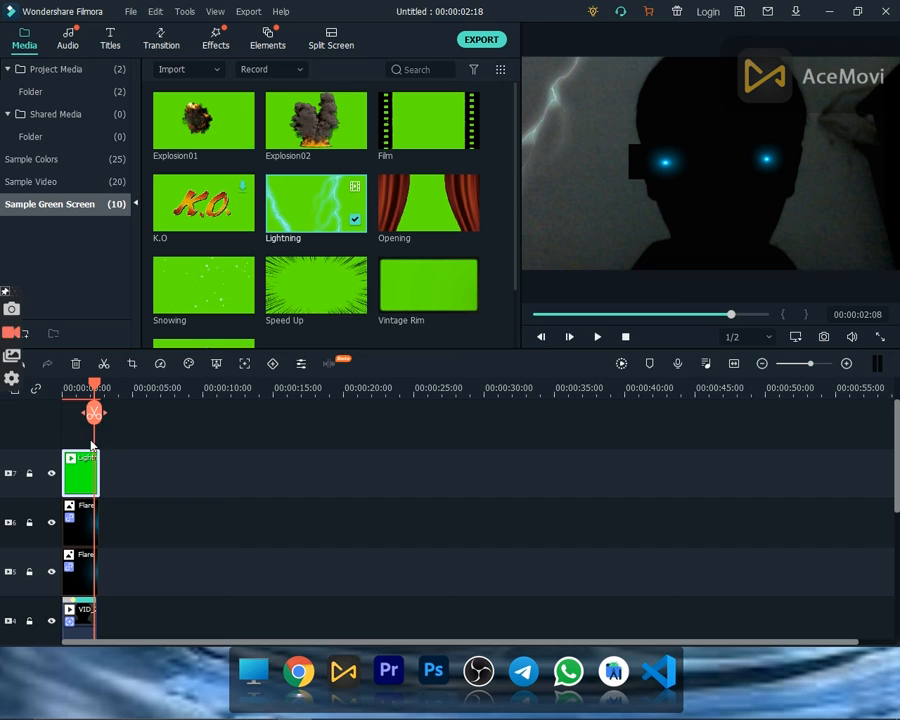
pyautogui.click(88, 526)
pyautogui.click(94, 413)
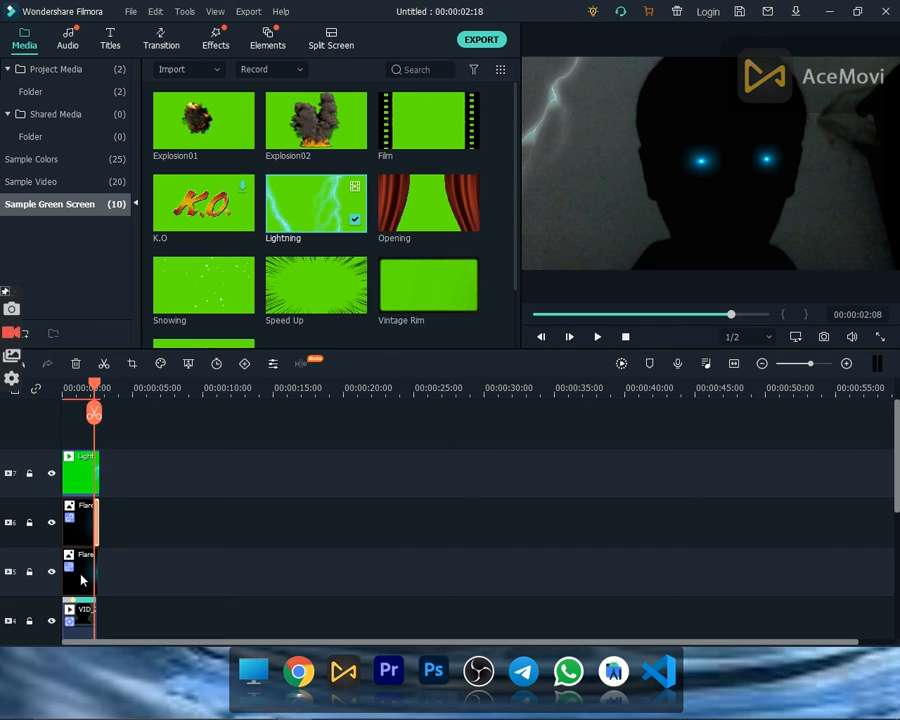
pyautogui.click(82, 580)
pyautogui.click(95, 416)
pyautogui.scroll(-1, 90, 566)
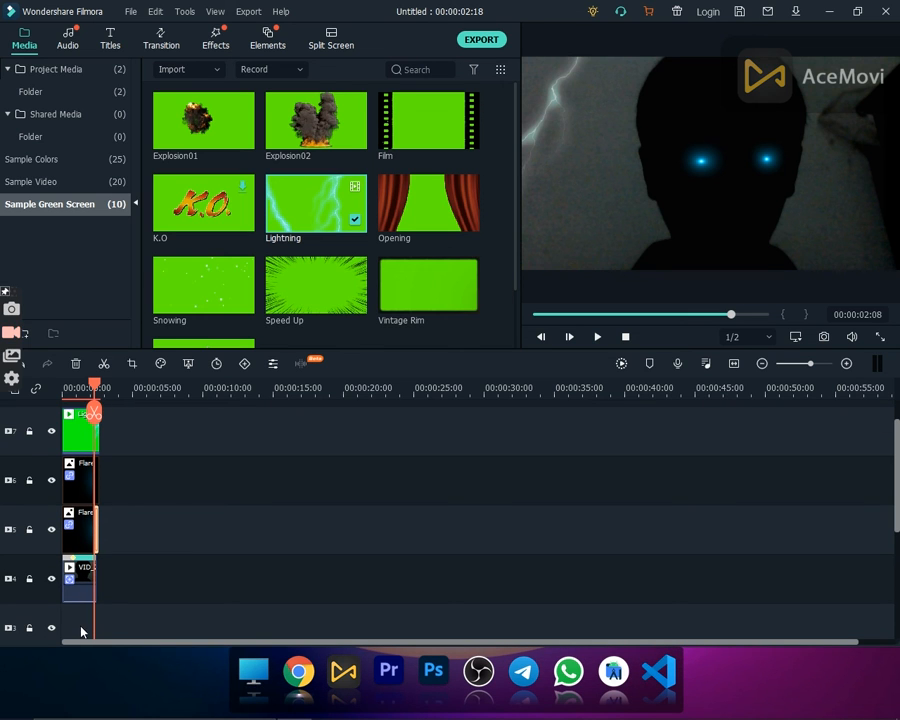
pyautogui.click(83, 591)
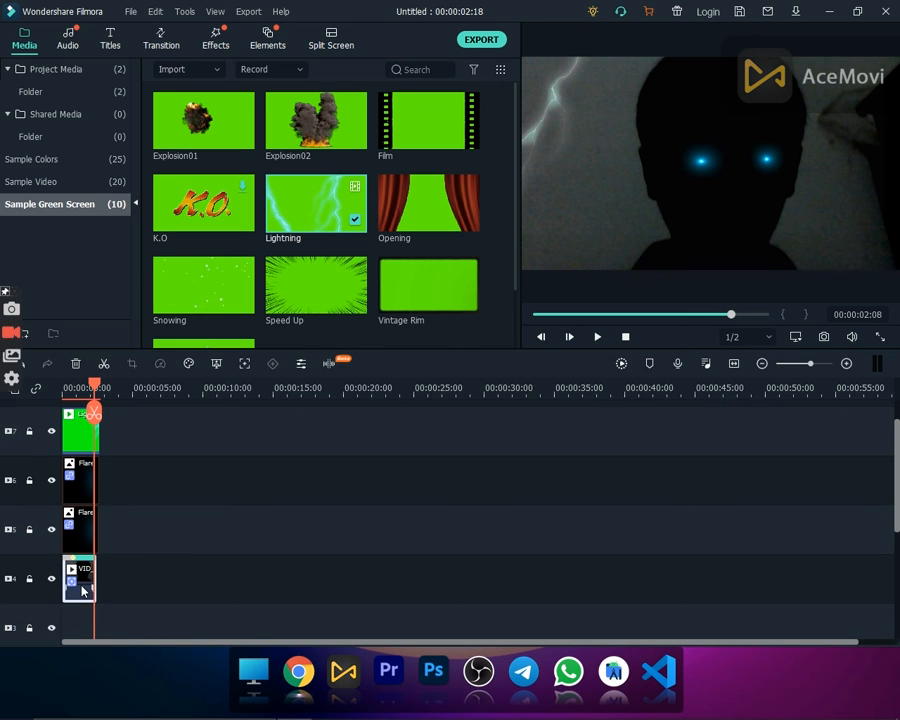
pyautogui.click(93, 412)
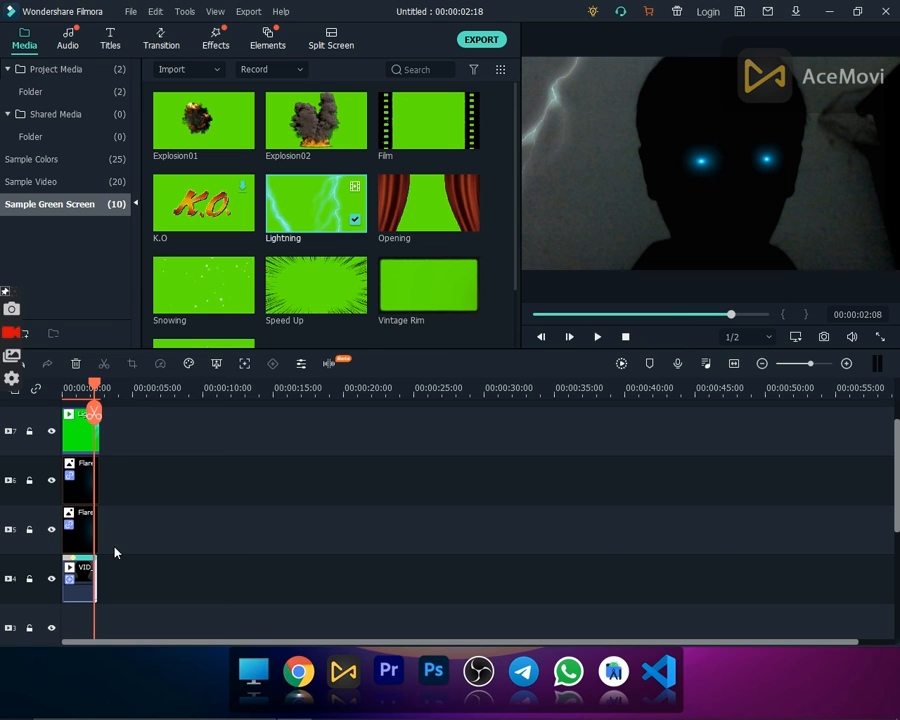
# - Delete the parts of the track 4 webcam clip, both Flare clips and the Lightning clip that lie after 00:00:02:08
pyautogui.press('Delete')
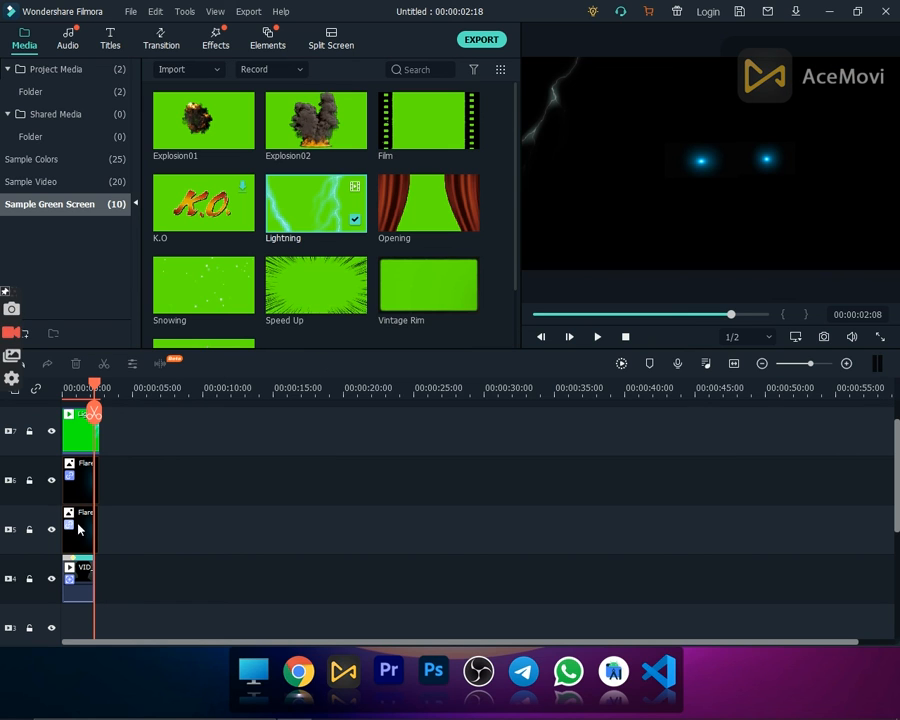
pyautogui.click(97, 521)
pyautogui.press('Delete')
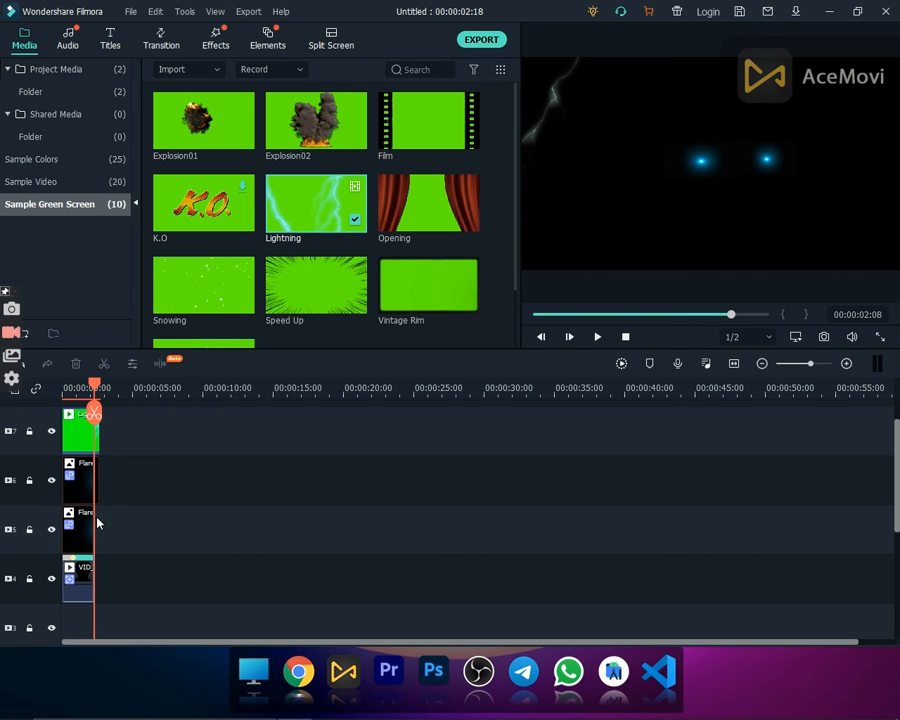
pyautogui.scroll(1, 72, 537)
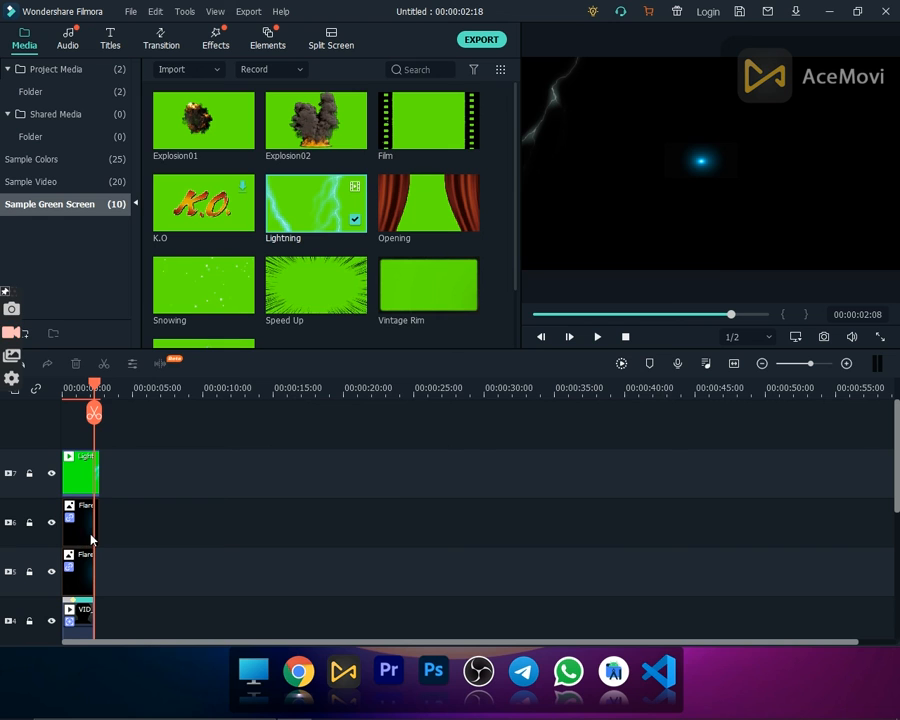
pyautogui.click(97, 521)
pyautogui.press('Delete')
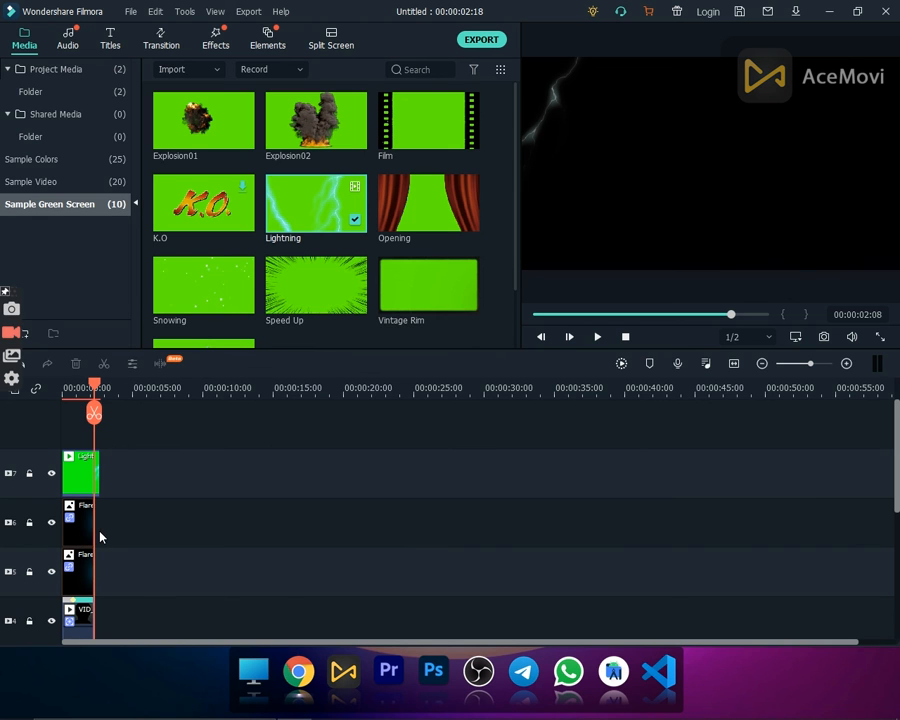
pyautogui.click(97, 492)
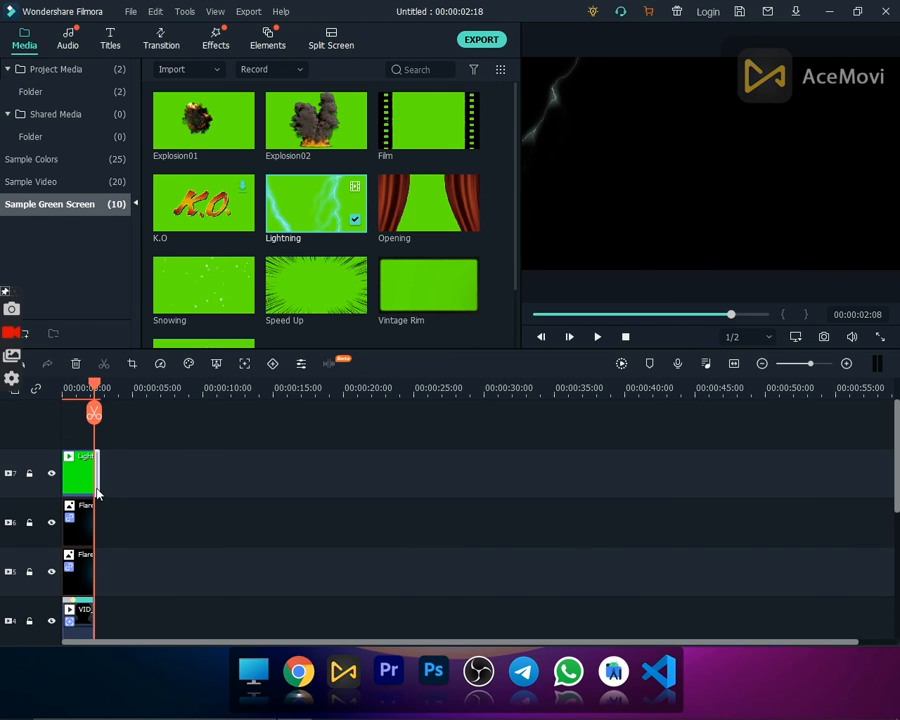
pyautogui.press('Delete')
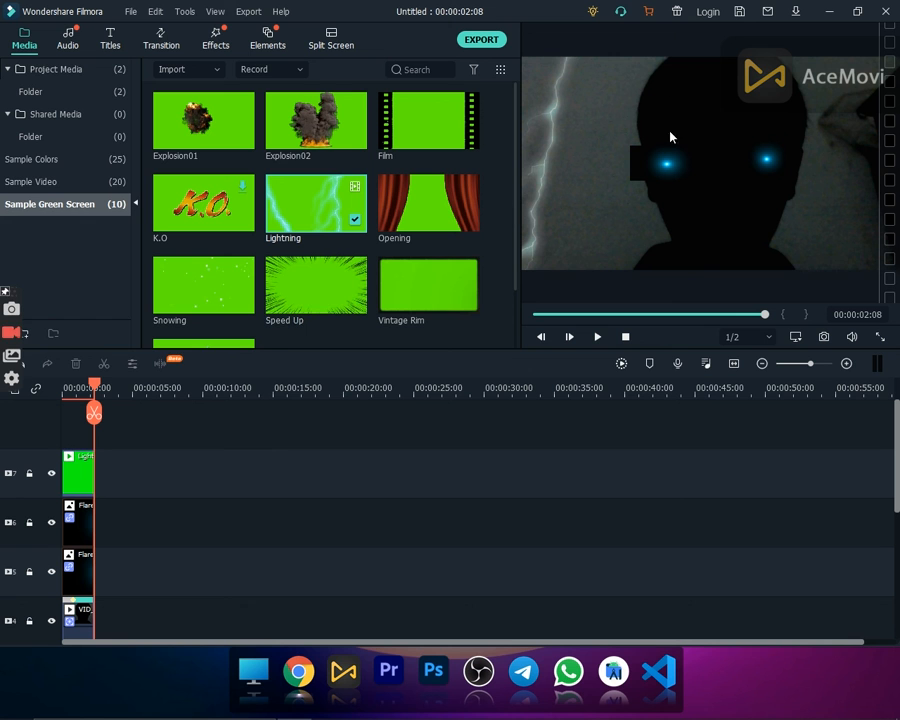
pyautogui.moveTo(667, 165)
pyautogui.mouseDown()
pyautogui.moveTo(687, 167)
pyautogui.moveTo(655, 165)
pyautogui.mouseUp()
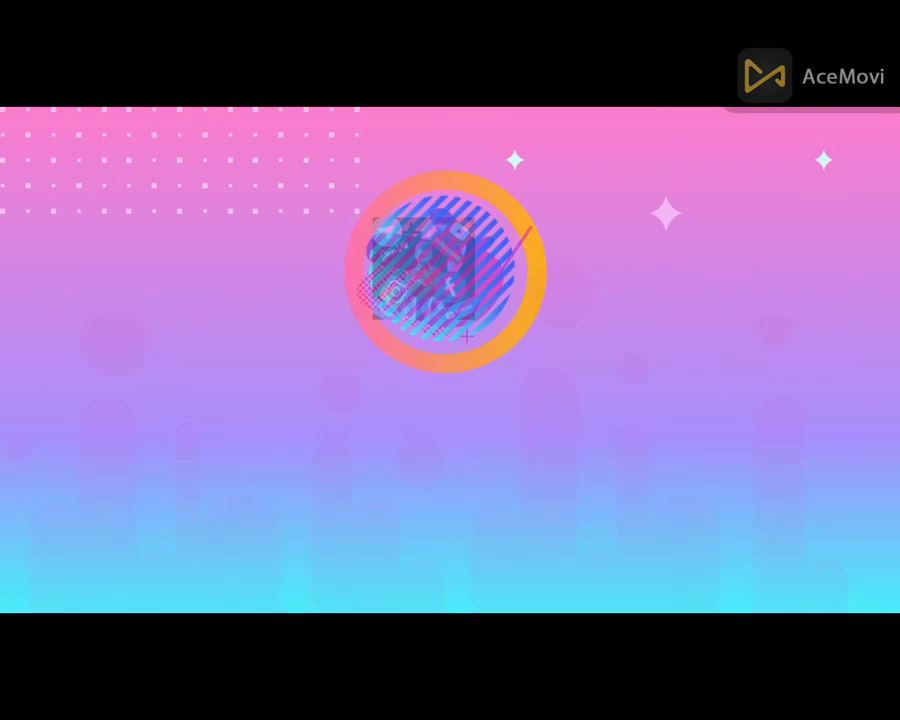